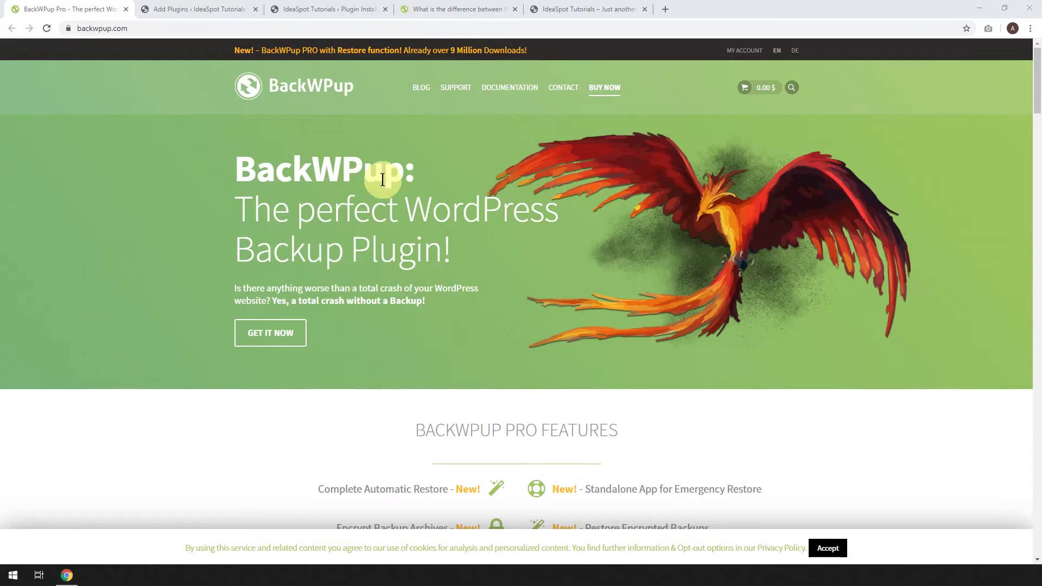
# From the backup plugin search results, install and activate the BackWPup plugin
pyautogui.click(196, 9)
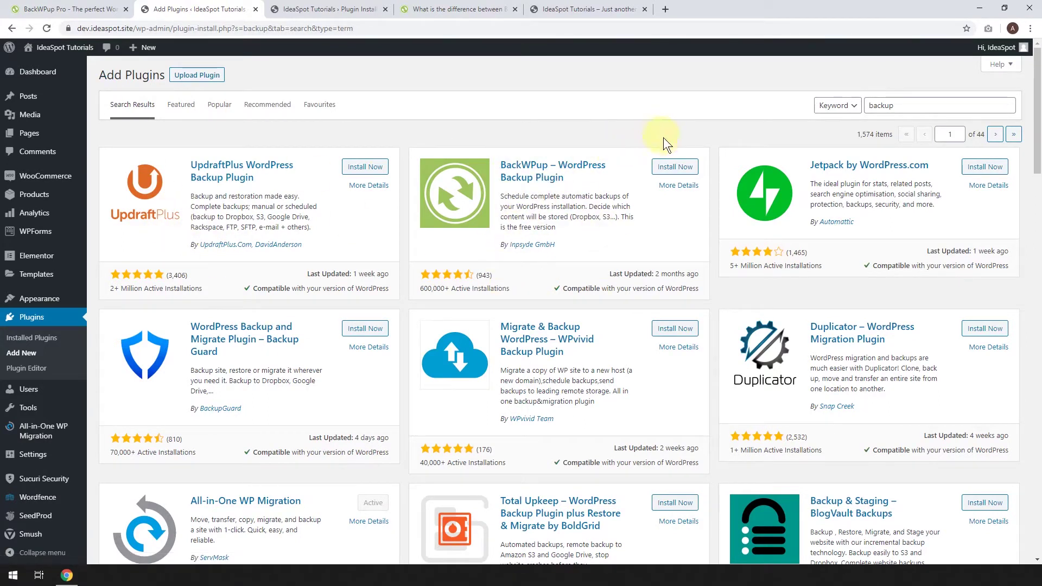
pyautogui.click(682, 168)
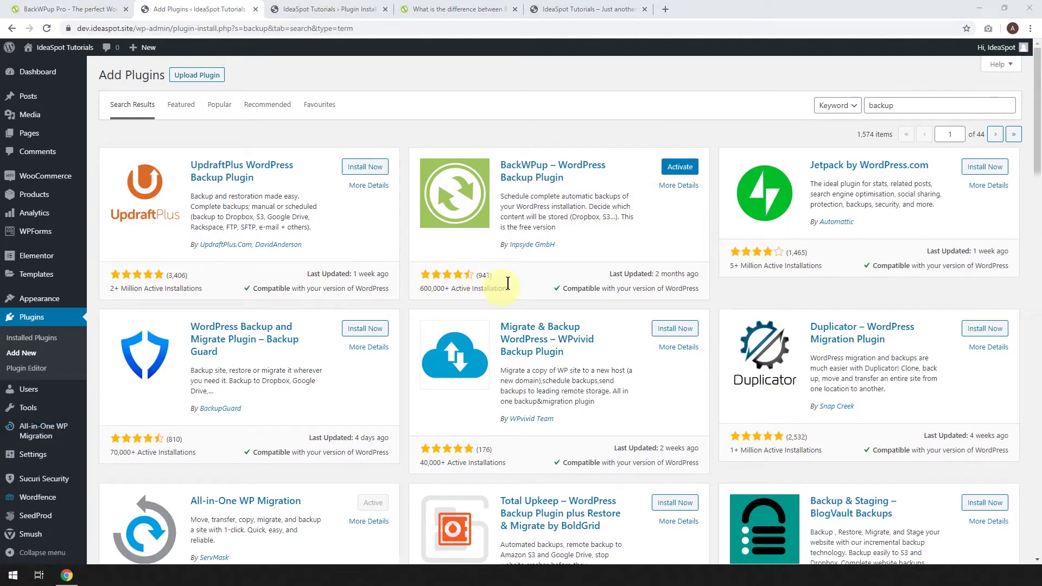
pyautogui.click(682, 167)
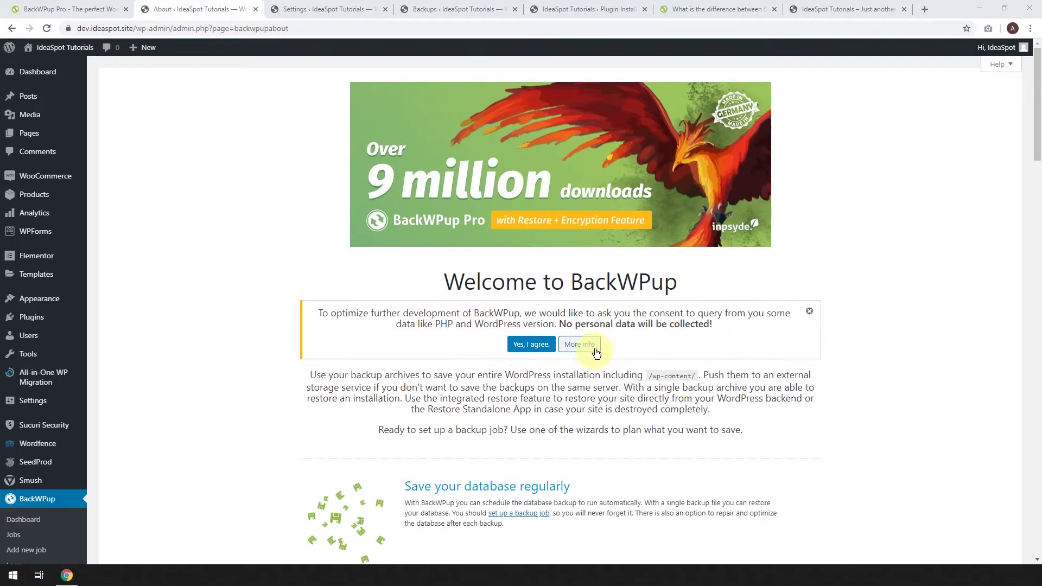
# Dismiss the data-consent notice and scroll through the Free versus Pro features table
pyautogui.click(813, 313)
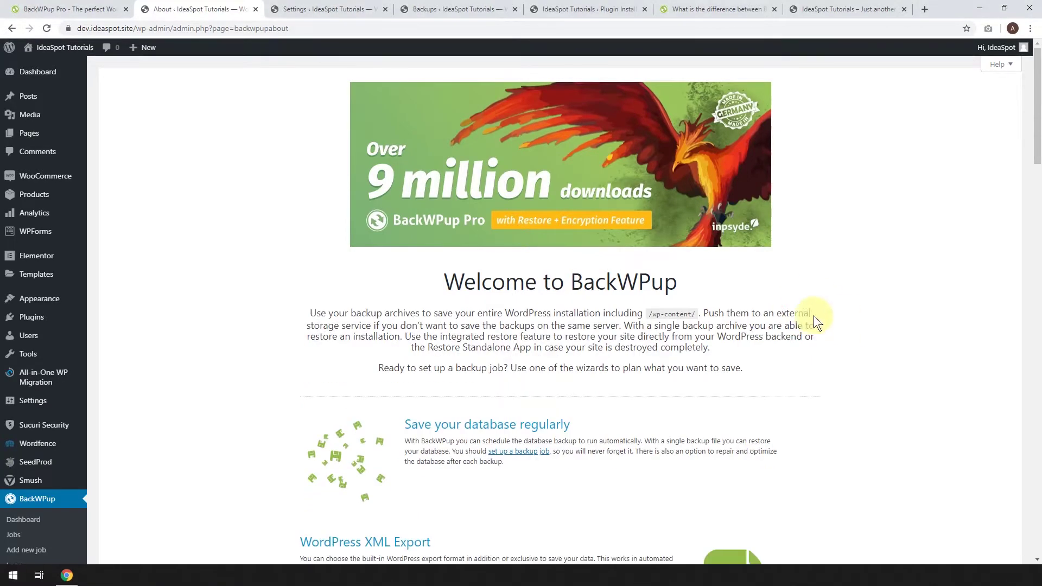
pyautogui.scroll(-8, 812, 315)
pyautogui.scroll(-7, 486, 253)
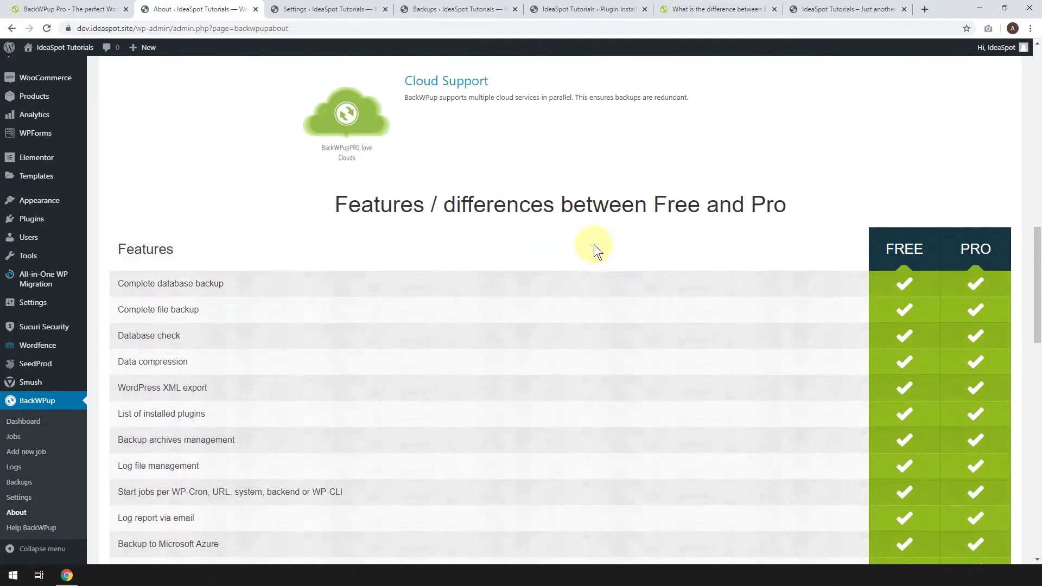
pyautogui.scroll(-2, 594, 245)
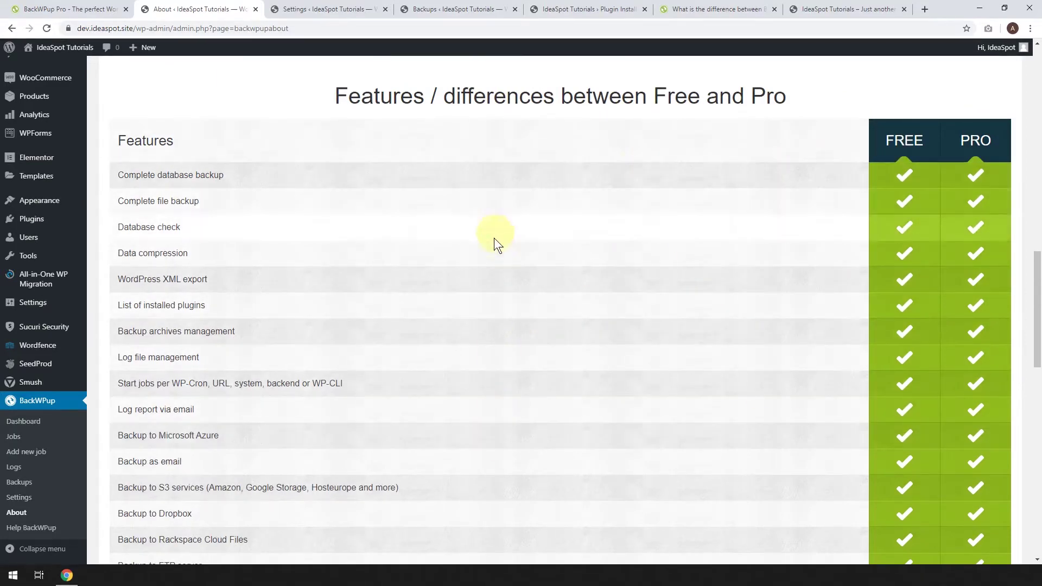
pyautogui.scroll(-2, 494, 264)
pyautogui.scroll(-1, 271, 324)
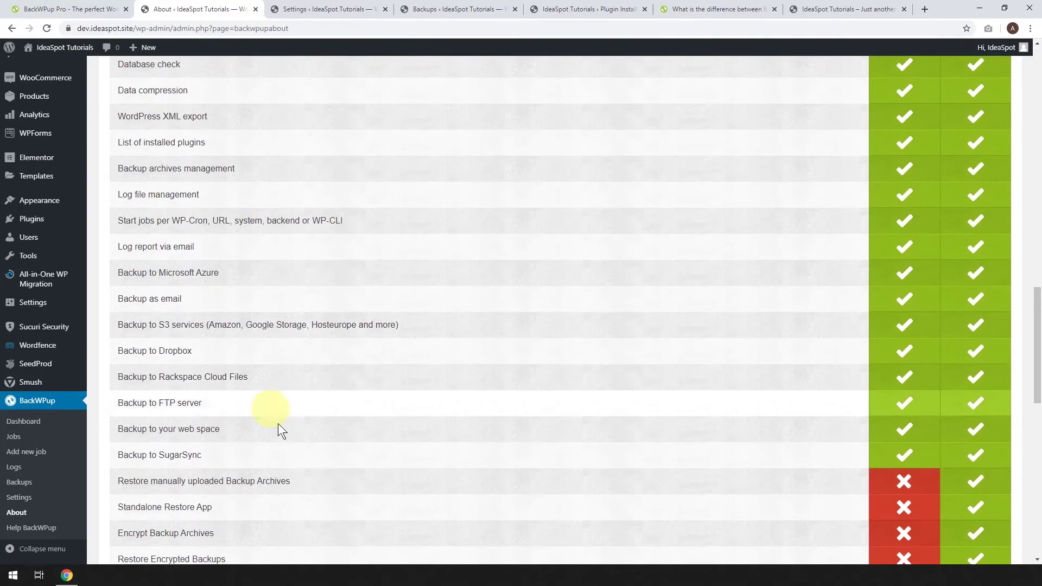
pyautogui.scroll(-1, 304, 320)
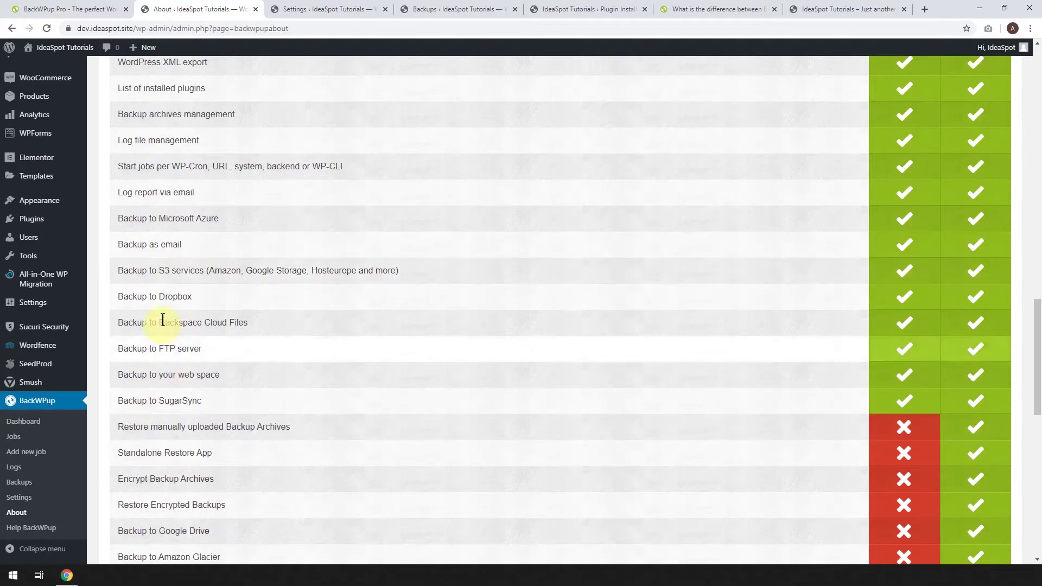
pyautogui.scroll(-3, 389, 282)
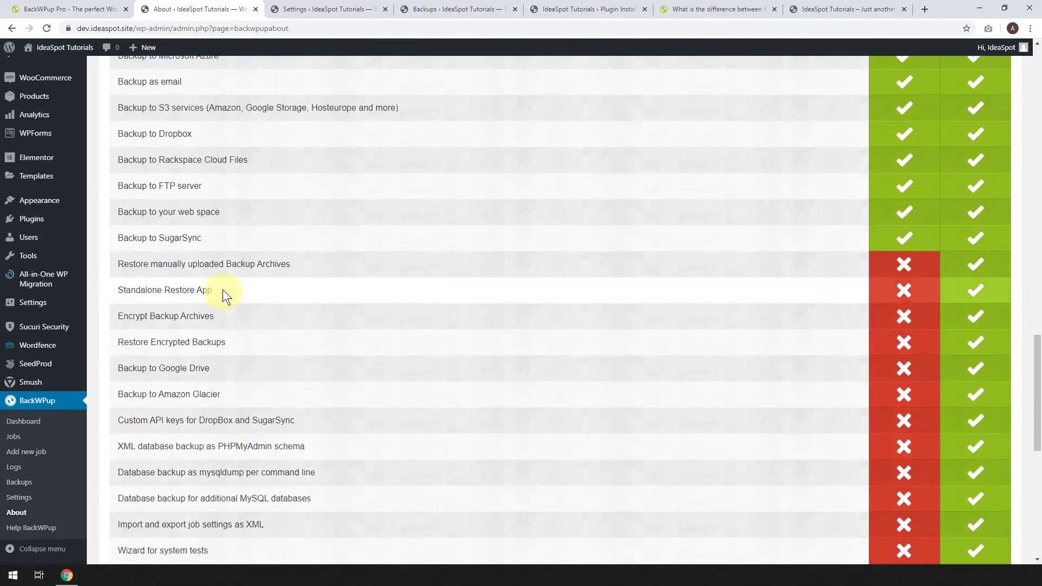
pyautogui.scroll(-3, 217, 359)
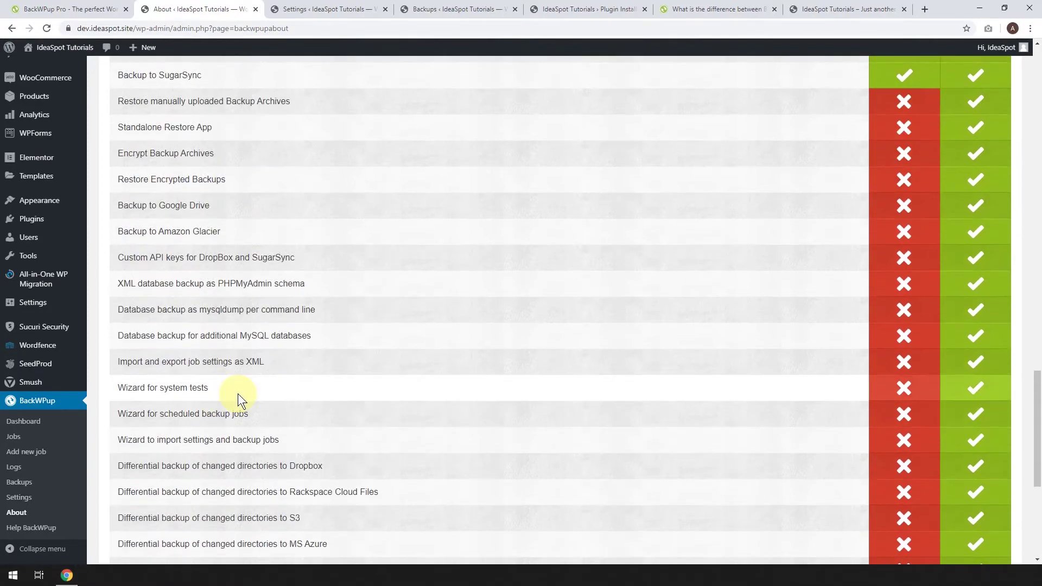
pyautogui.scroll(8, 238, 393)
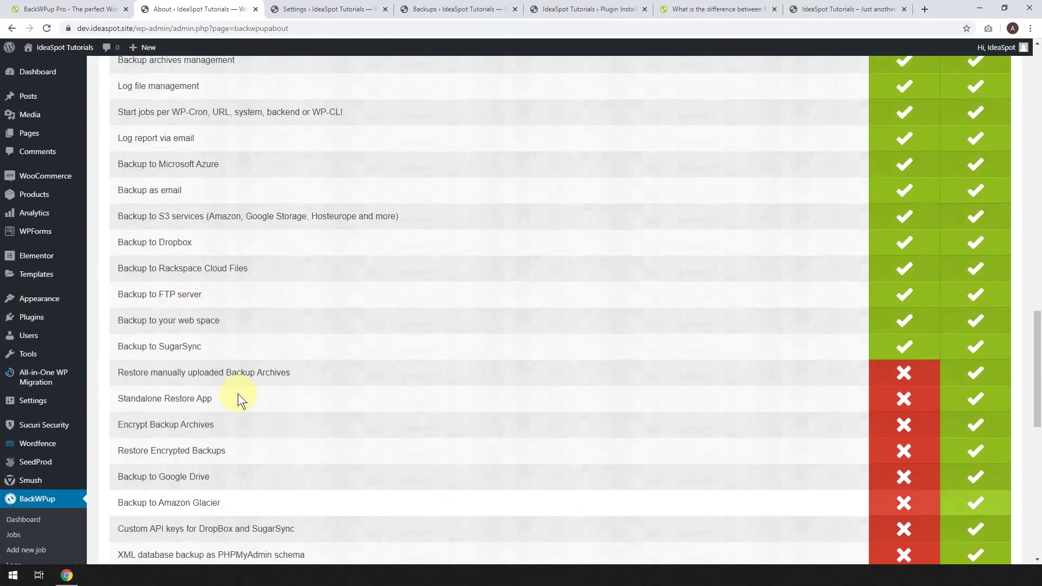
pyautogui.scroll(20, 238, 393)
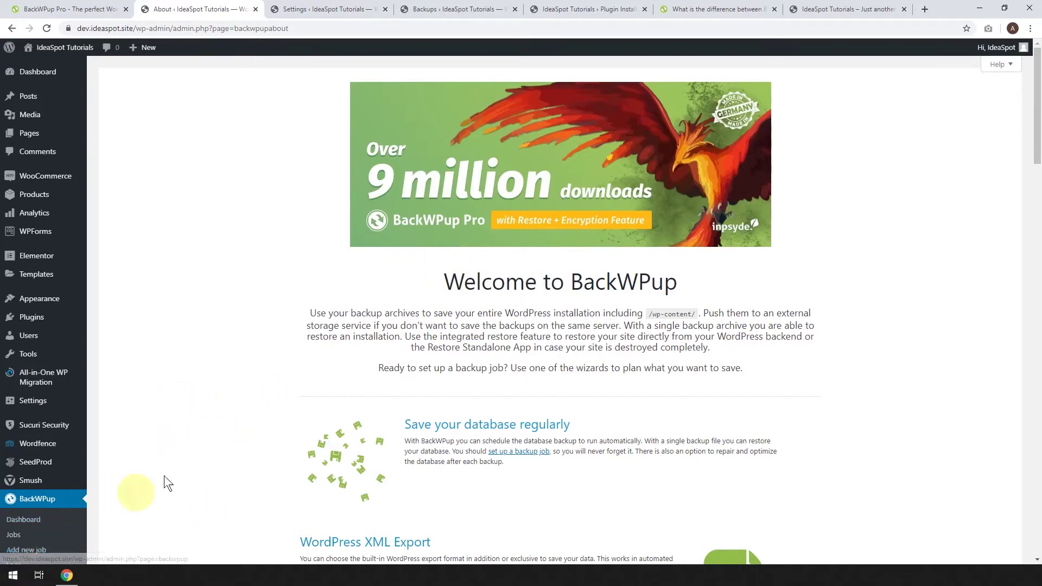
# Start a new job named 'test 1' that includes the plugin list and excludes file backup
pyautogui.scroll(-2, 174, 450)
pyautogui.click(26, 452)
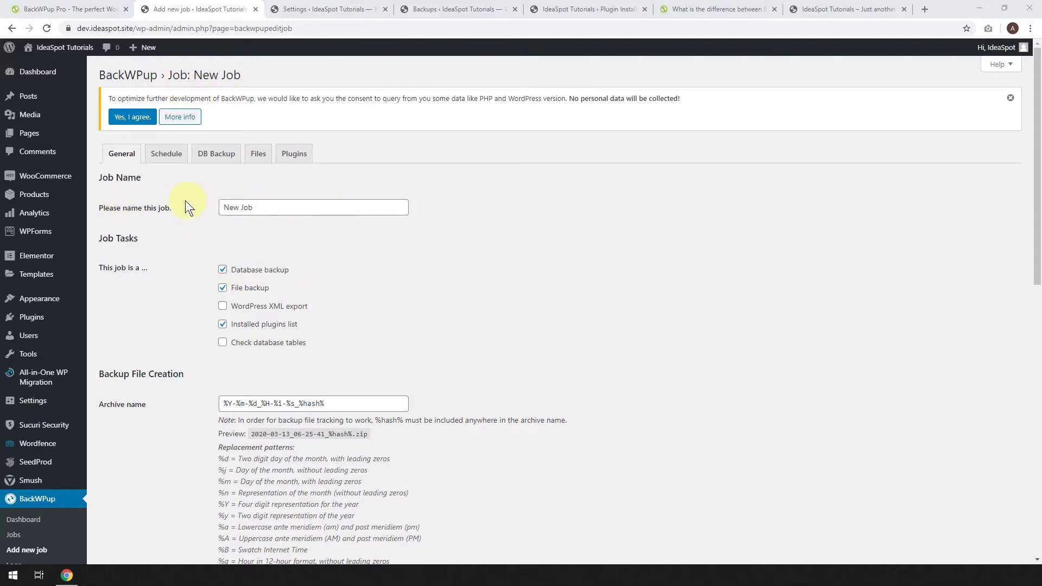
pyautogui.click(220, 209)
pyautogui.click(295, 209)
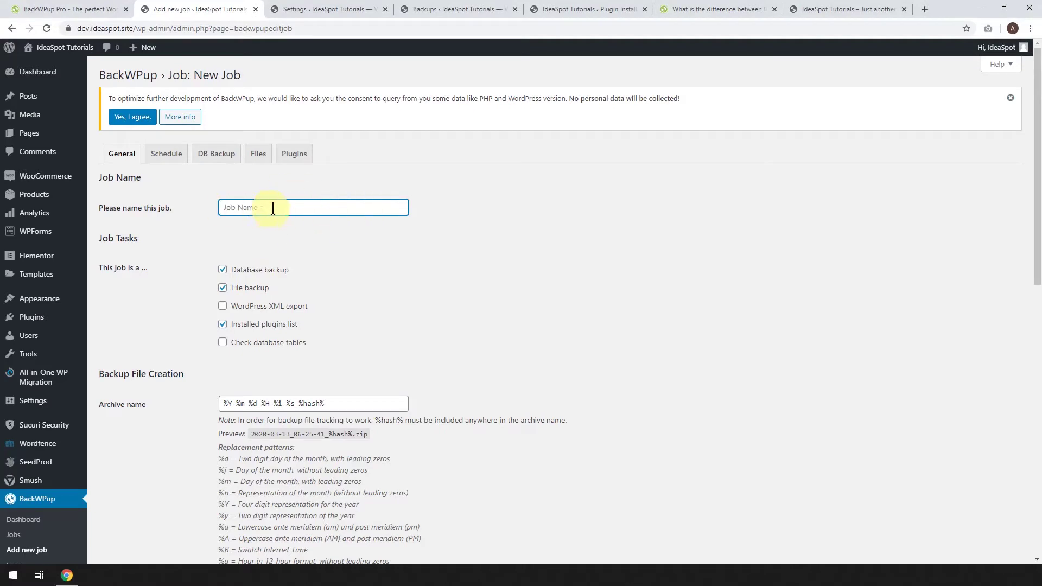
pyautogui.write('test 1')
pyautogui.click(382, 264)
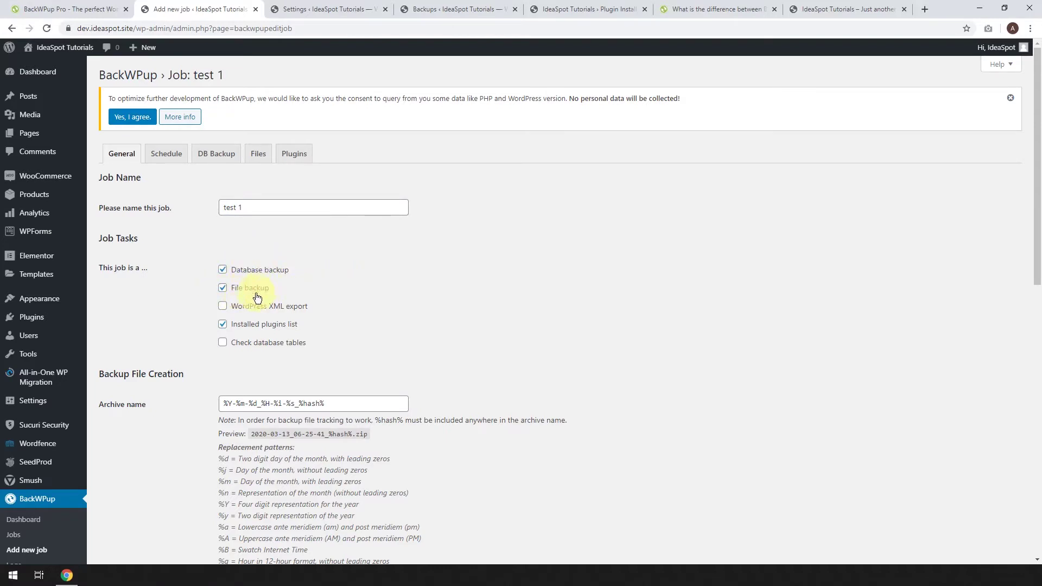
pyautogui.click(223, 324)
pyautogui.click(245, 292)
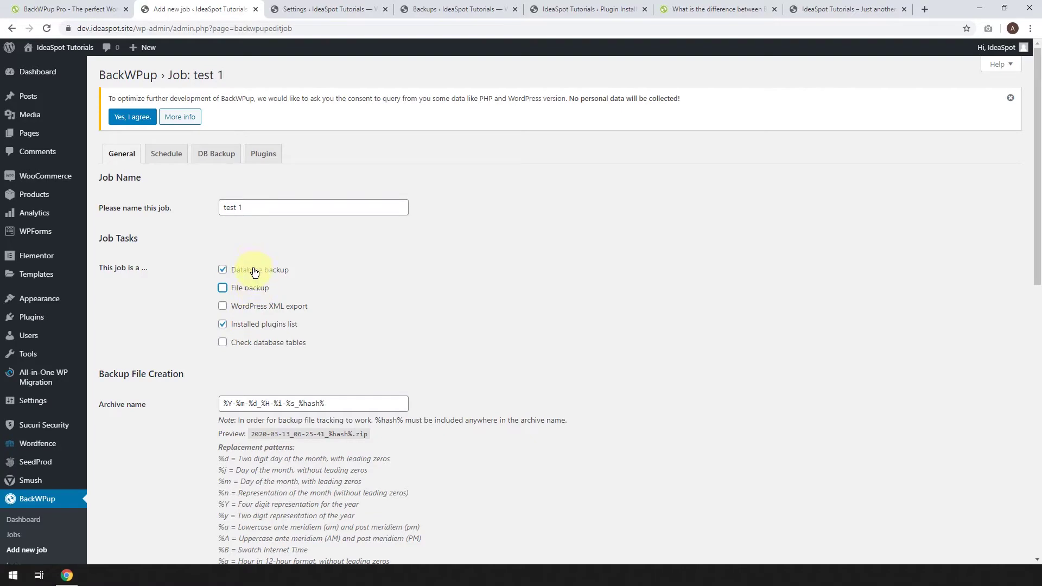
# Choose Backup to Folder as the job's destination and save the job
pyautogui.scroll(-2, 515, 309)
pyautogui.scroll(-3, 536, 310)
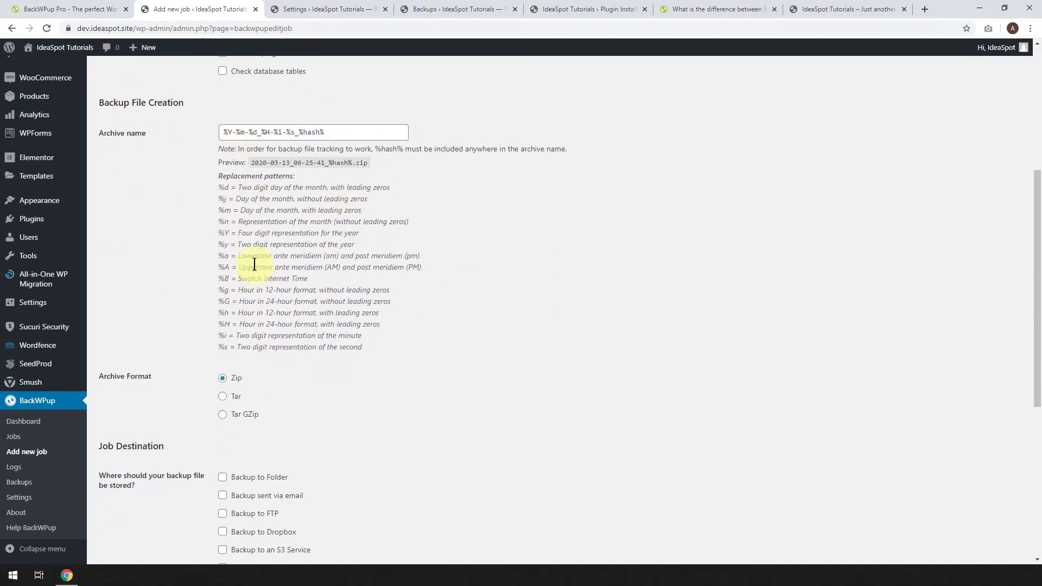
pyautogui.scroll(-2, 260, 260)
pyautogui.scroll(-1, 216, 265)
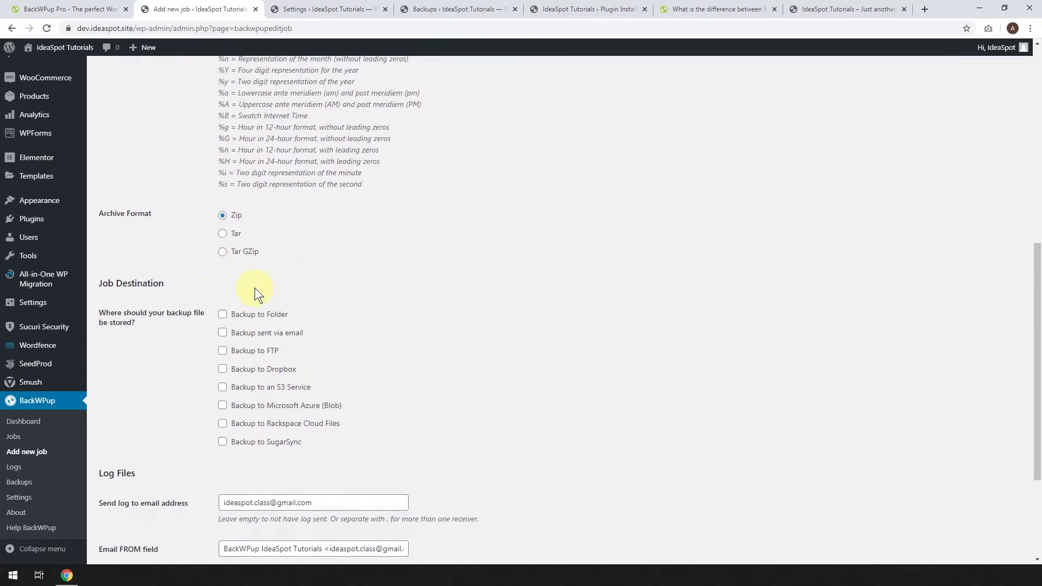
pyautogui.scroll(-1, 380, 287)
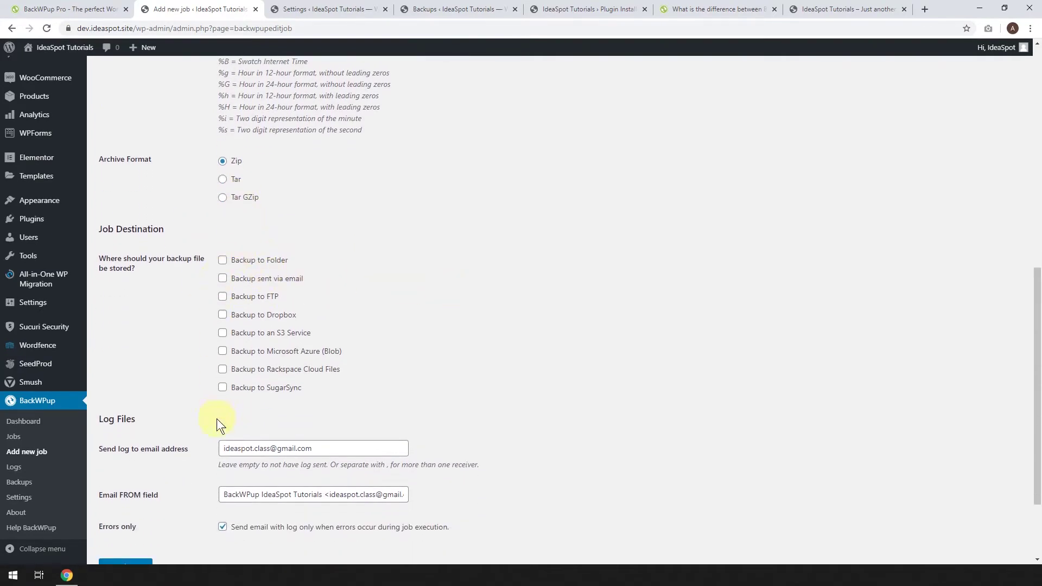
pyautogui.click(223, 263)
pyautogui.scroll(-2, 464, 269)
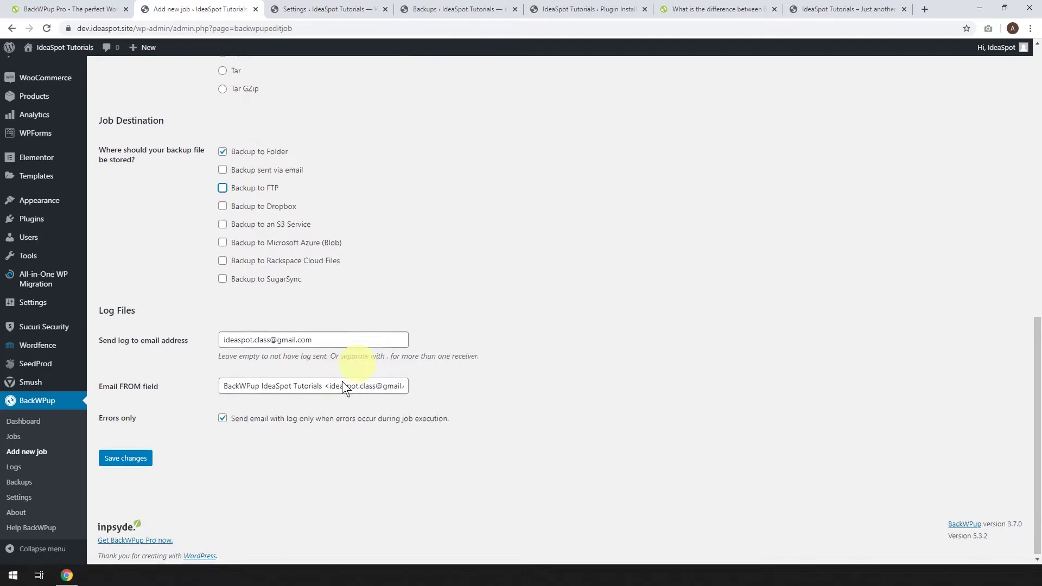
pyautogui.click(125, 458)
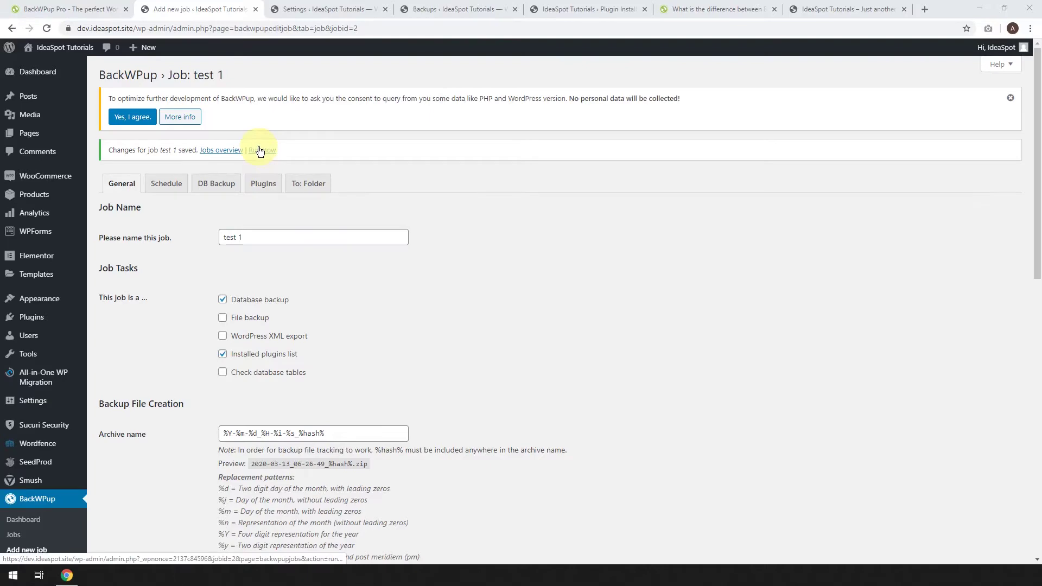
# Run the test 1 job immediately from the BackWPup Jobs list
pyautogui.scroll(-4, 49, 271)
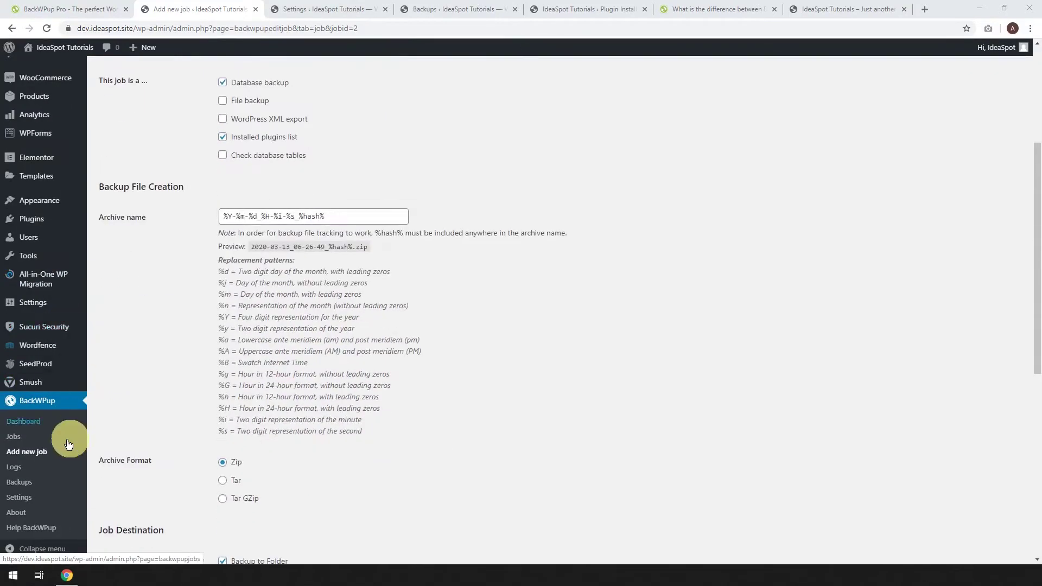
pyautogui.click(16, 443)
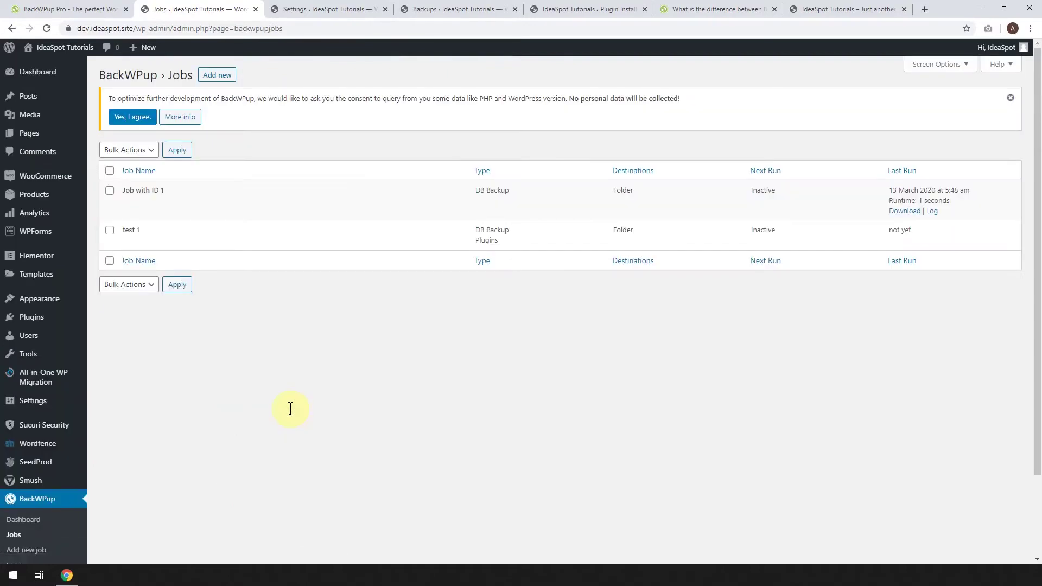
pyautogui.moveTo(163, 245)
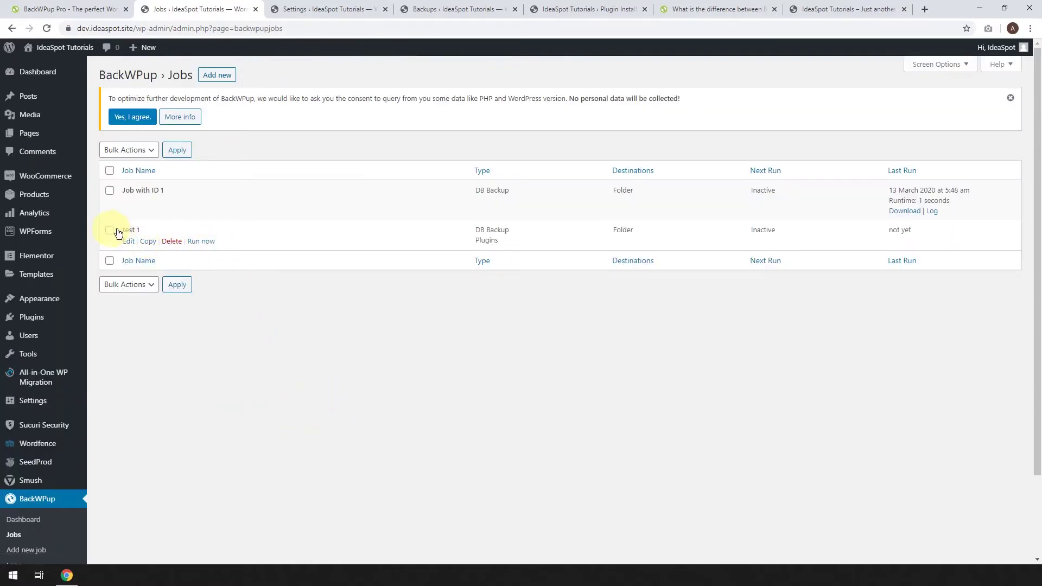
pyautogui.click(200, 241)
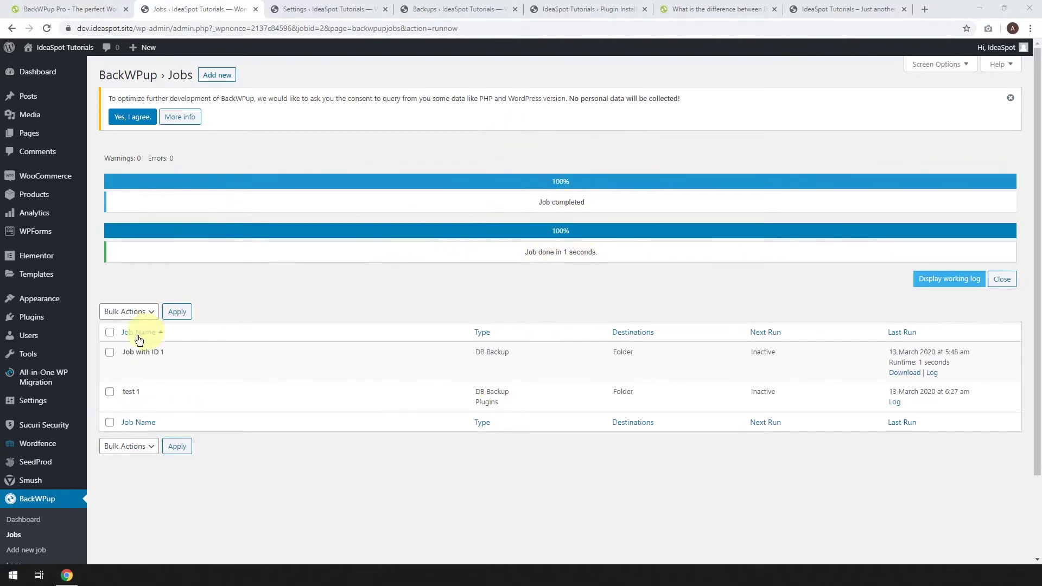
pyautogui.scroll(-2, 87, 352)
# Download the 6:27 am test 1 backup zip from the Backups page and open it
pyautogui.click(22, 481)
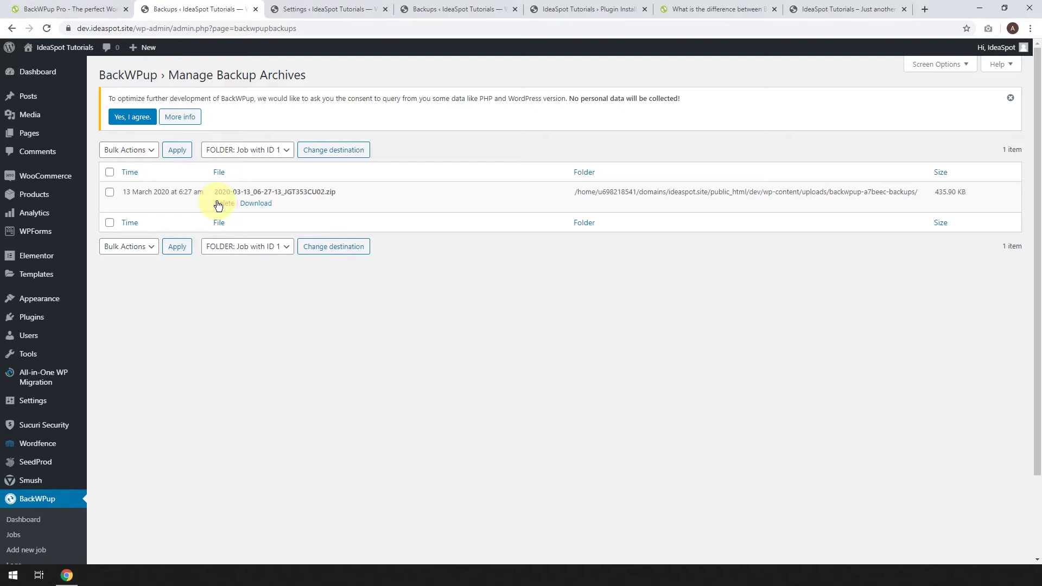
pyautogui.click(256, 204)
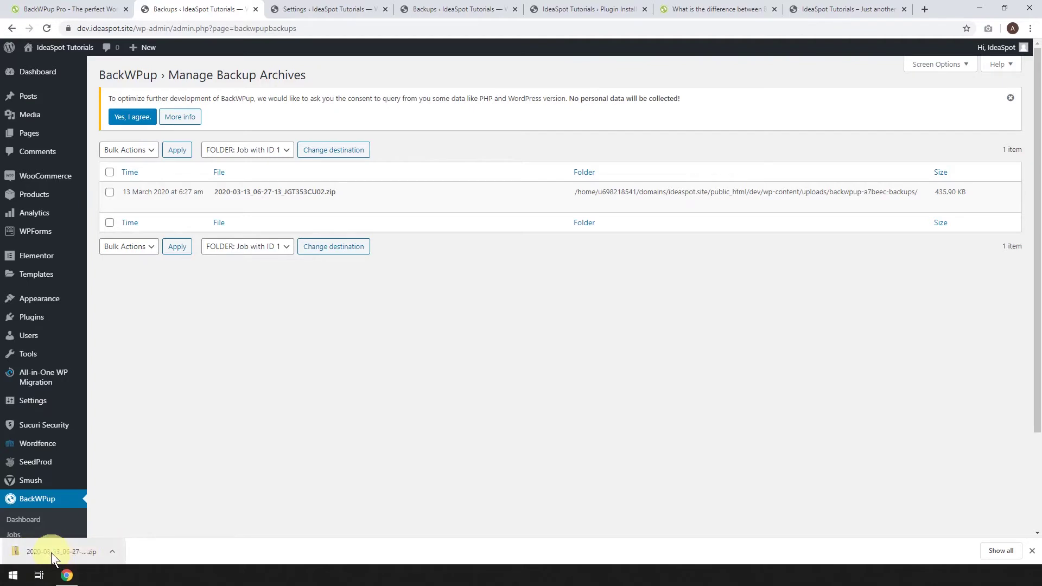
pyautogui.moveTo(273, 197)
pyautogui.click(47, 555)
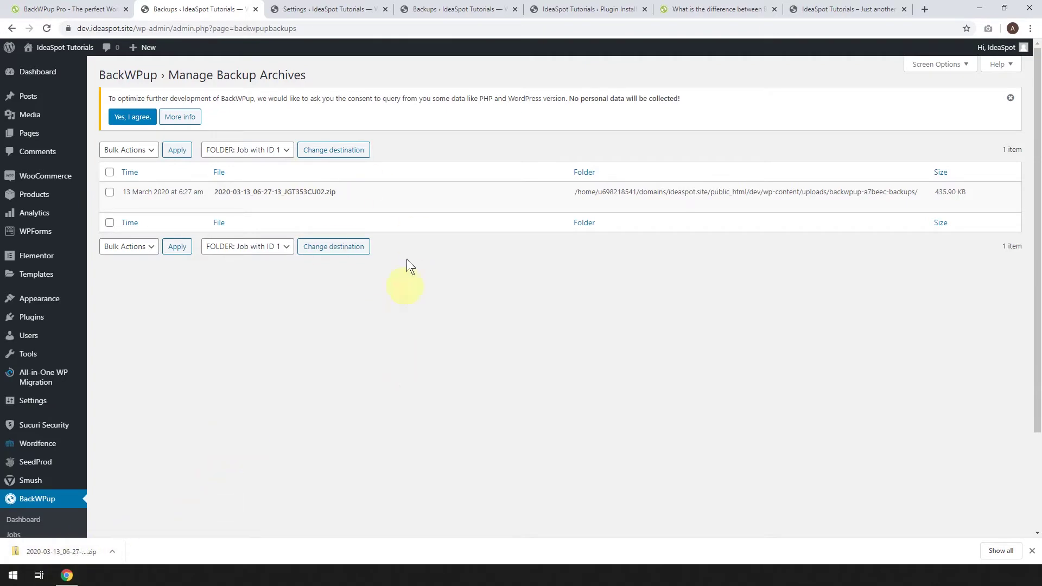
pyautogui.moveTo(262, 211)
pyautogui.scroll(-3, 286, 291)
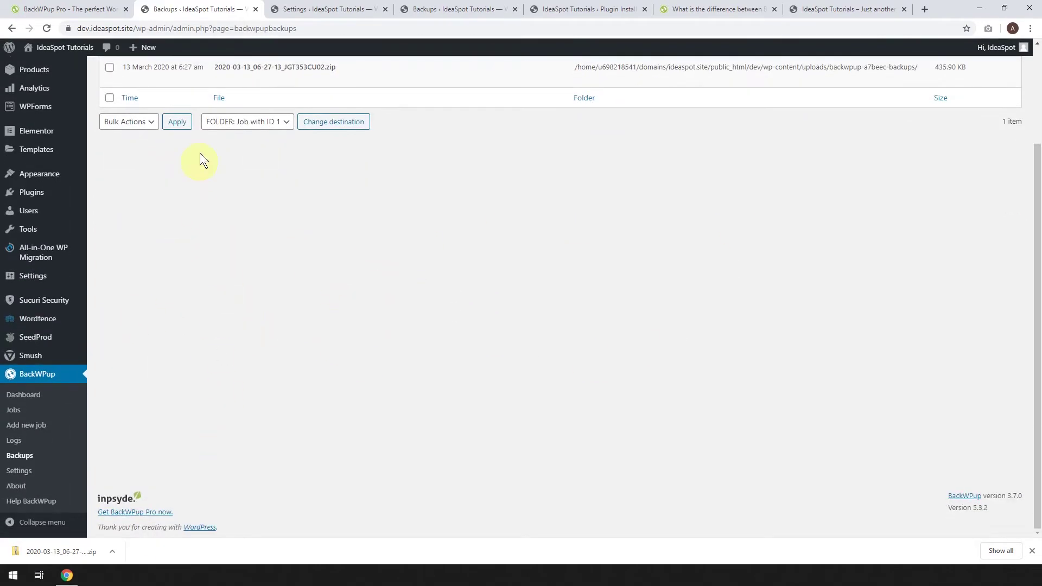
pyautogui.scroll(3, 275, 312)
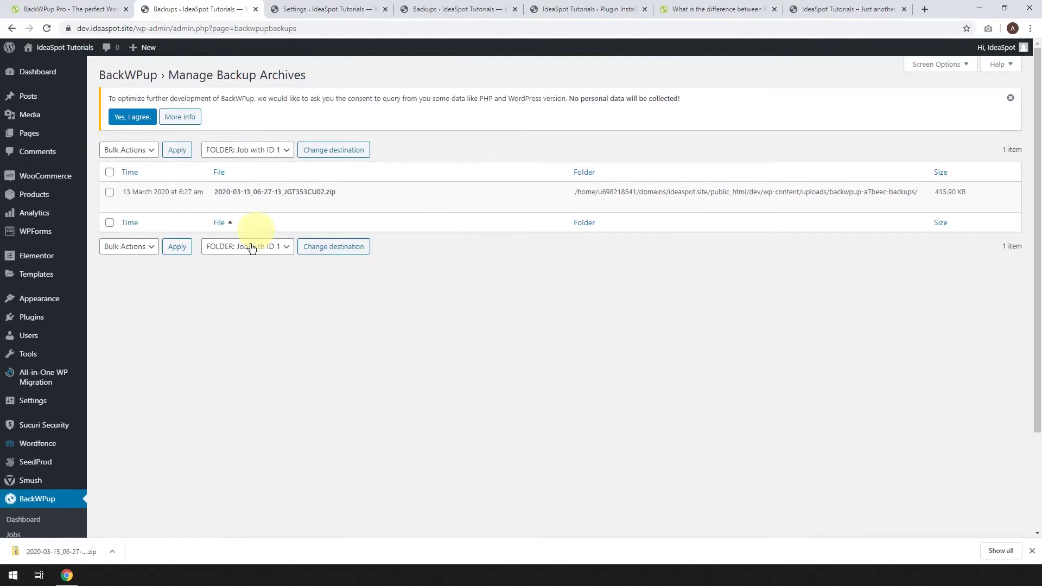
pyautogui.moveTo(301, 206)
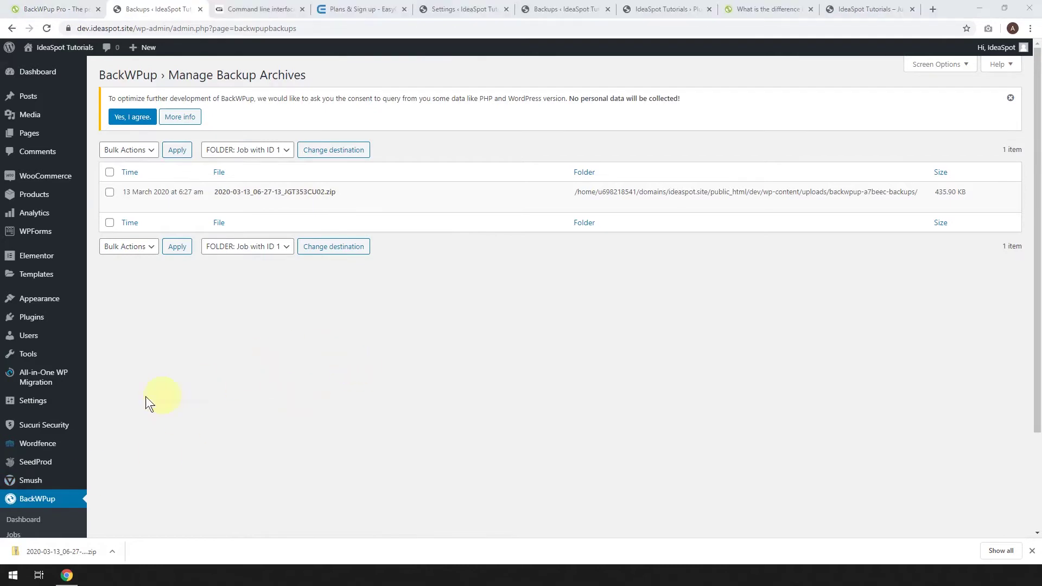
# Open job test 1's edit page from the BackWPup Jobs list
pyautogui.scroll(-3, 51, 390)
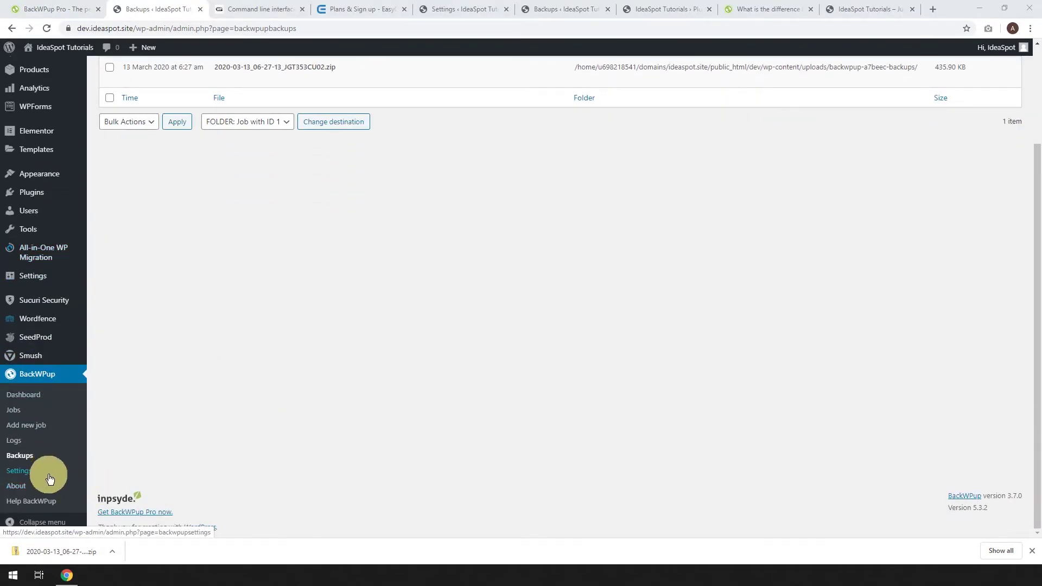
pyautogui.click(20, 414)
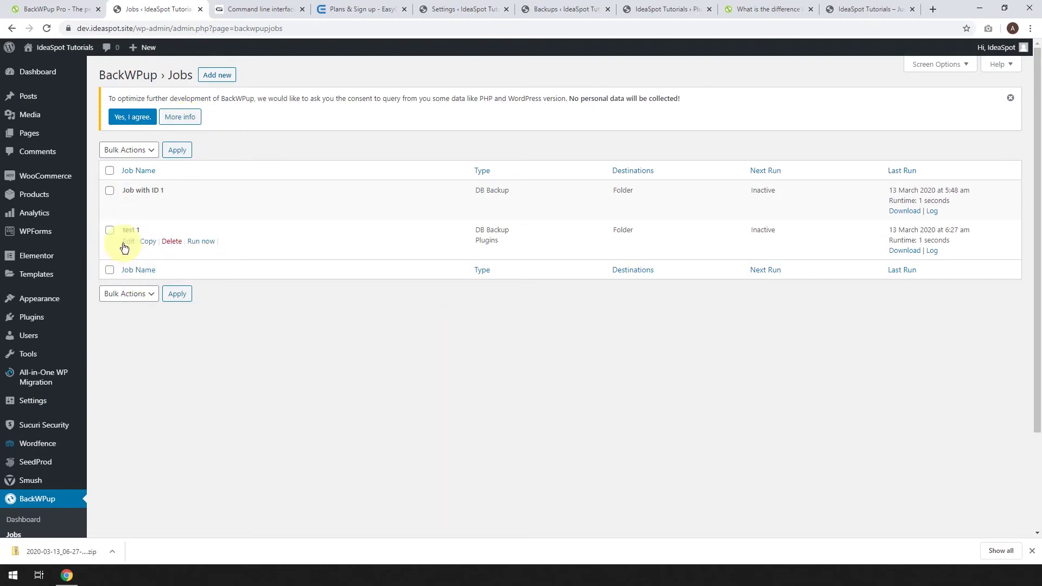
pyautogui.click(128, 243)
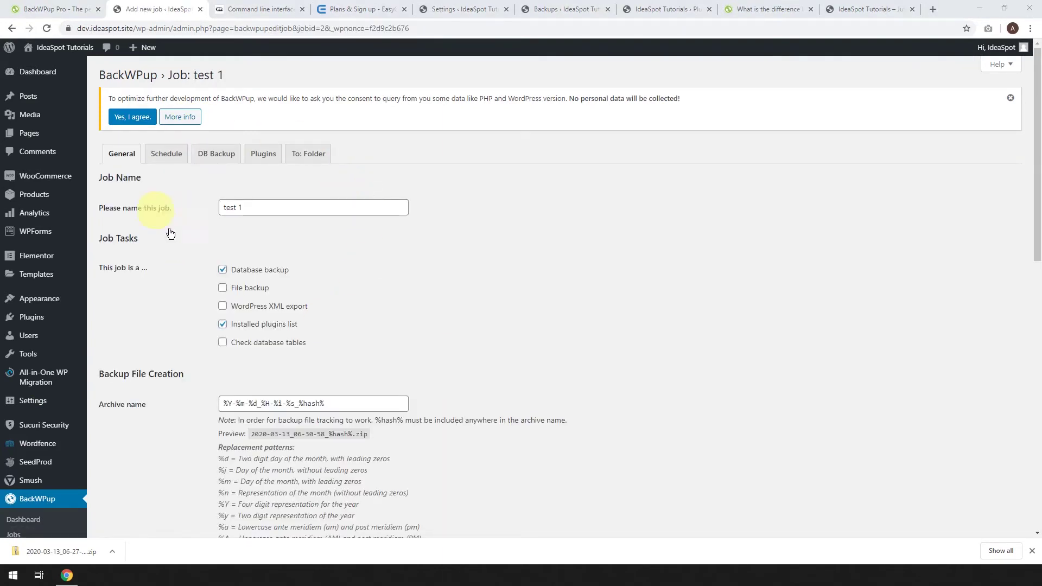
# On the Schedule tab, set test 1 to start with WordPress cron and review the daily 3:00 scheduler
pyautogui.click(161, 162)
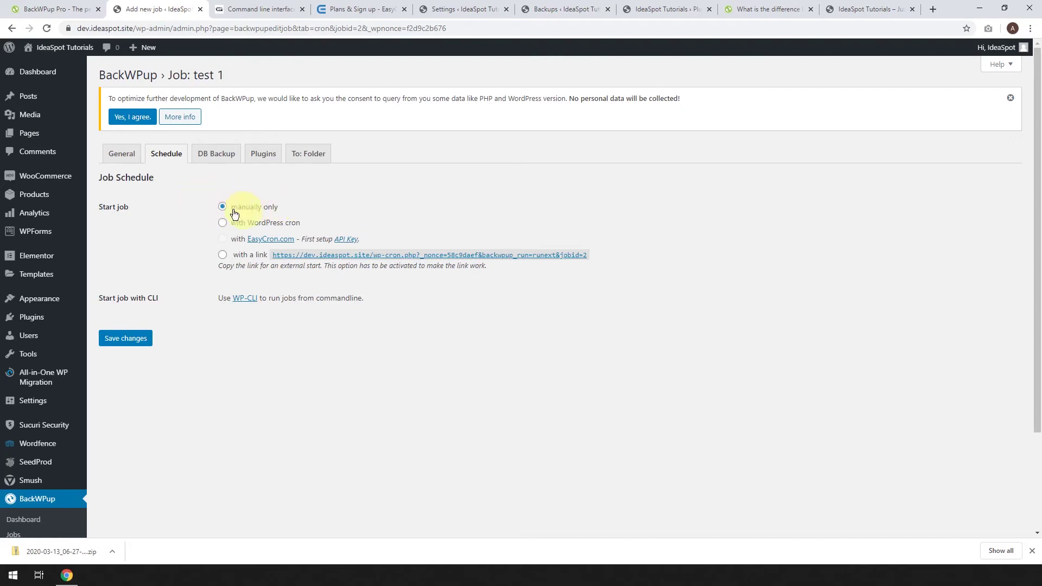
pyautogui.click(222, 254)
pyautogui.click(223, 223)
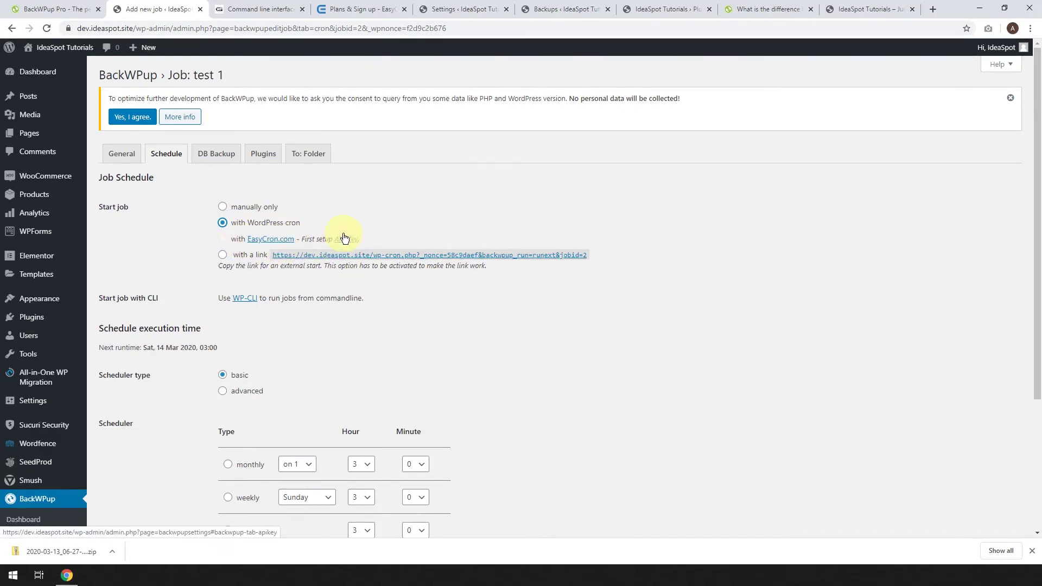
pyautogui.scroll(-3, 347, 241)
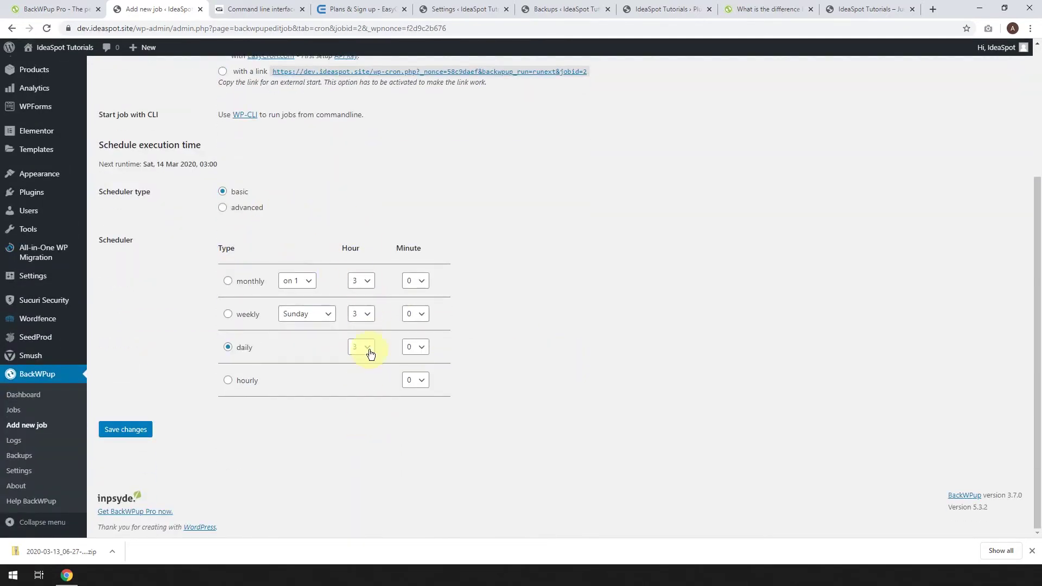
pyautogui.scroll(3, 347, 336)
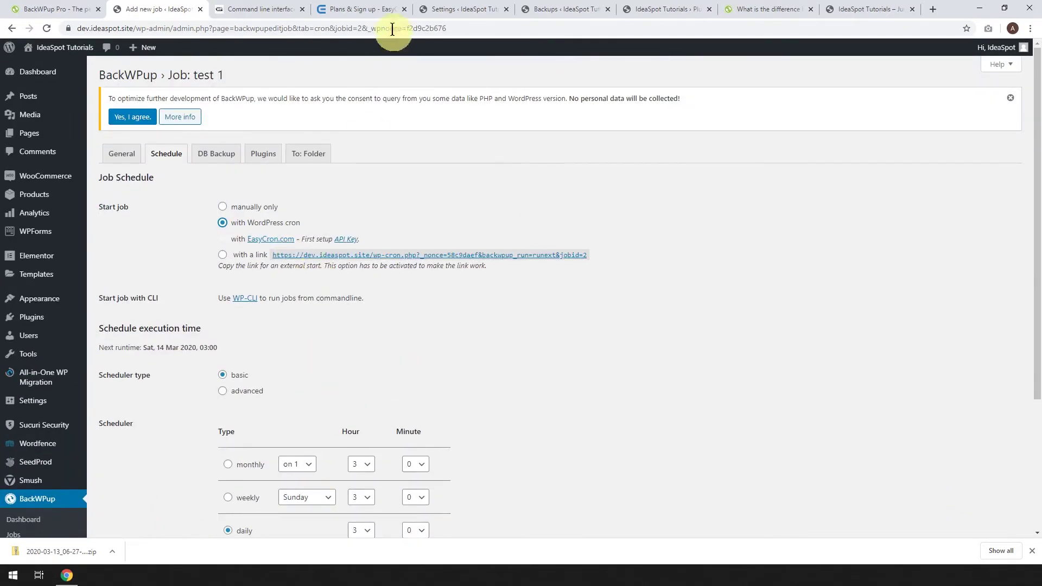
pyautogui.click(358, 9)
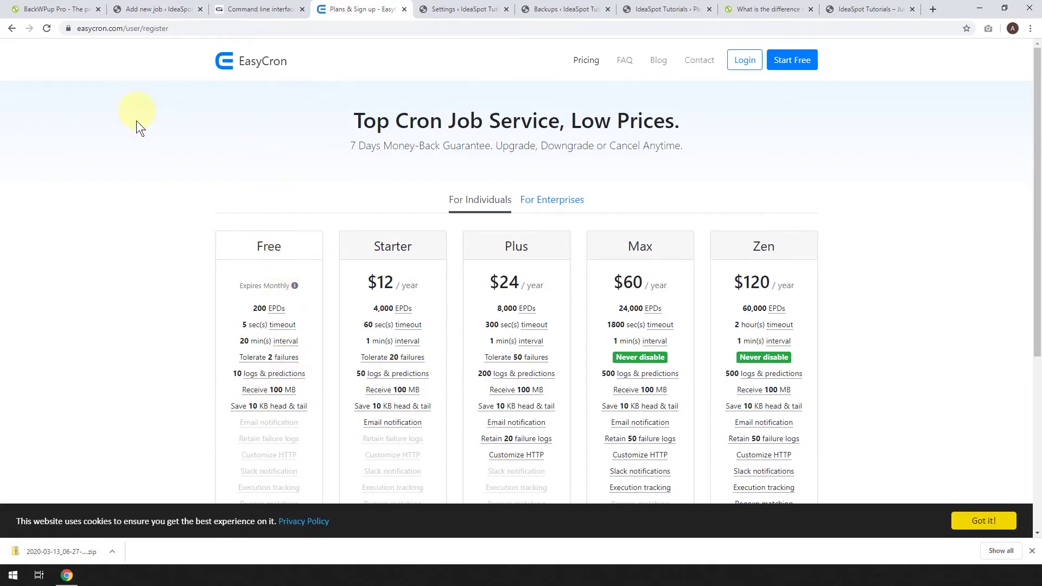
pyautogui.click(162, 9)
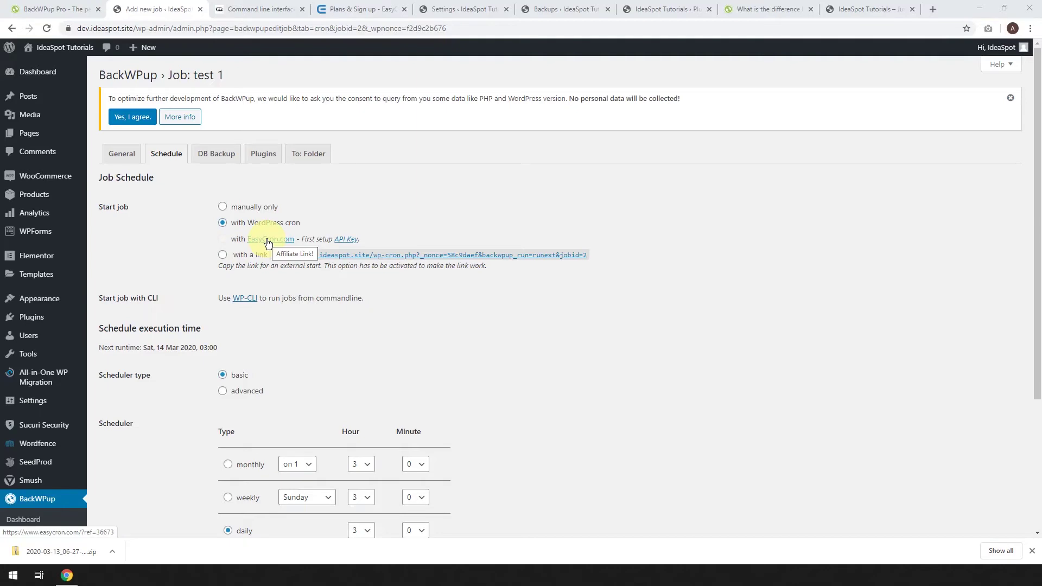
pyautogui.click(340, 6)
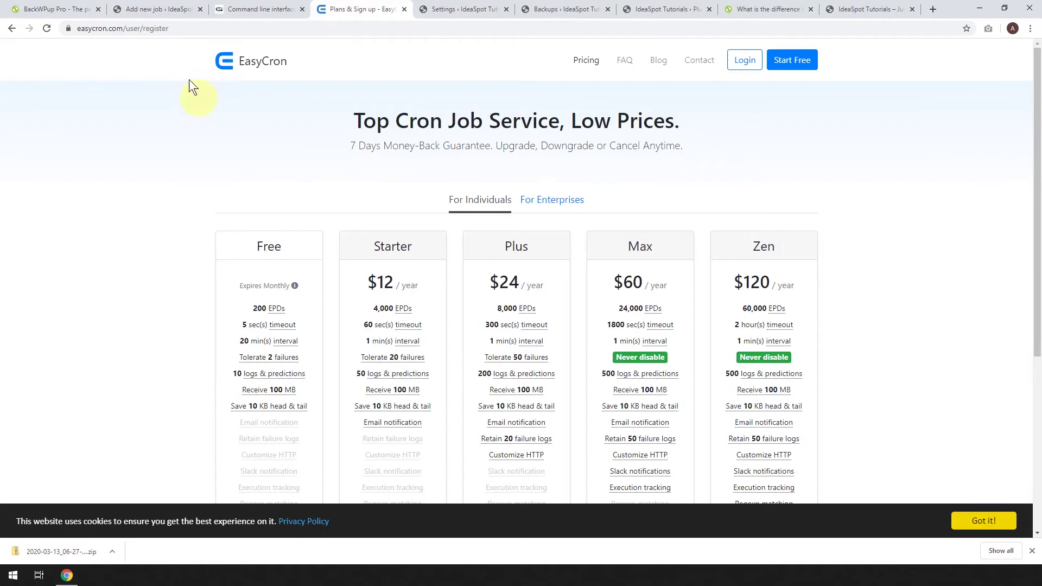
pyautogui.click(159, 12)
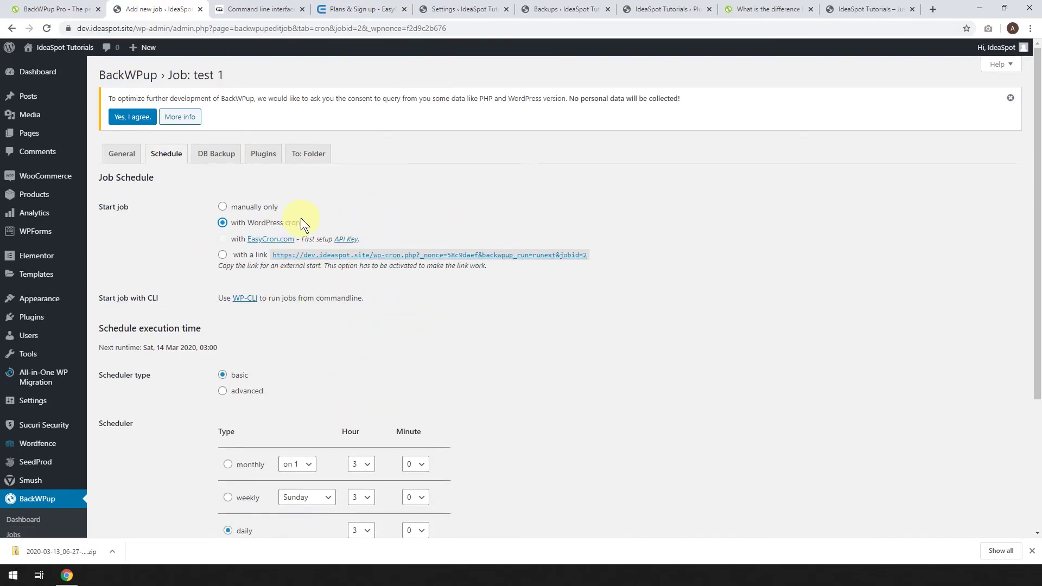
# Switch test 1's start option to manually only and save the schedule
pyautogui.click(232, 207)
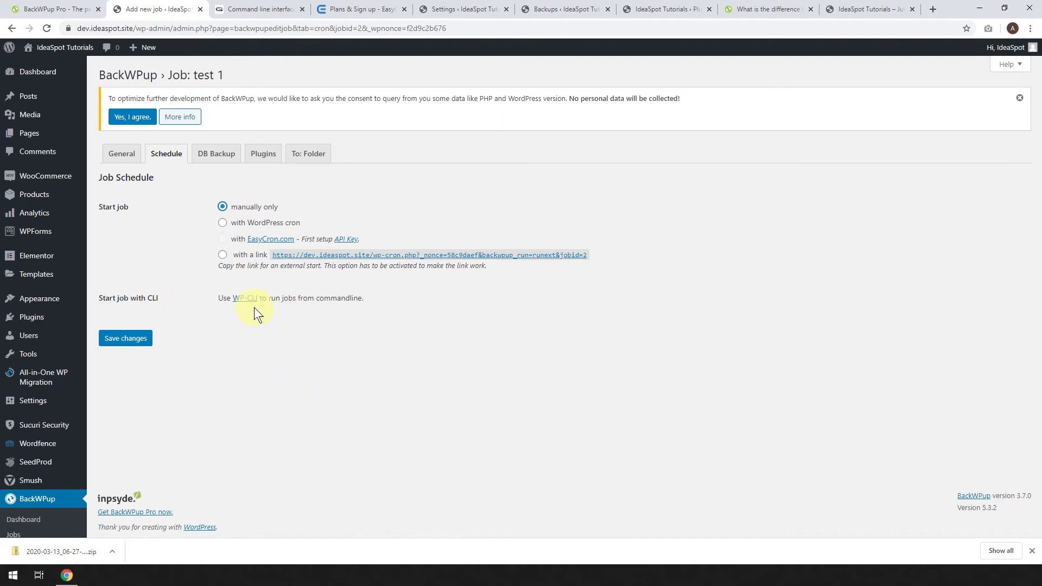
pyautogui.click(248, 10)
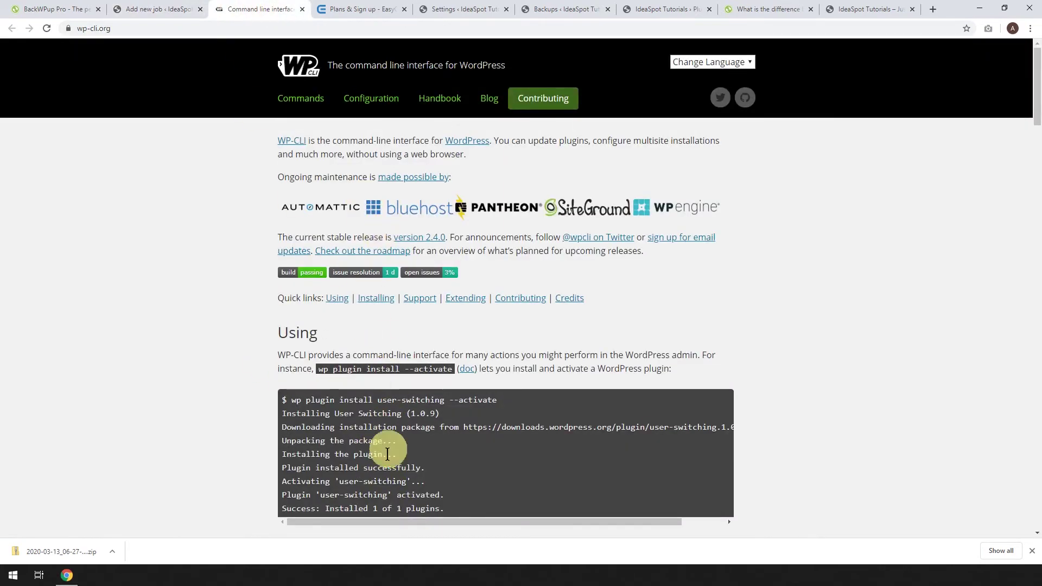
pyautogui.click(171, 10)
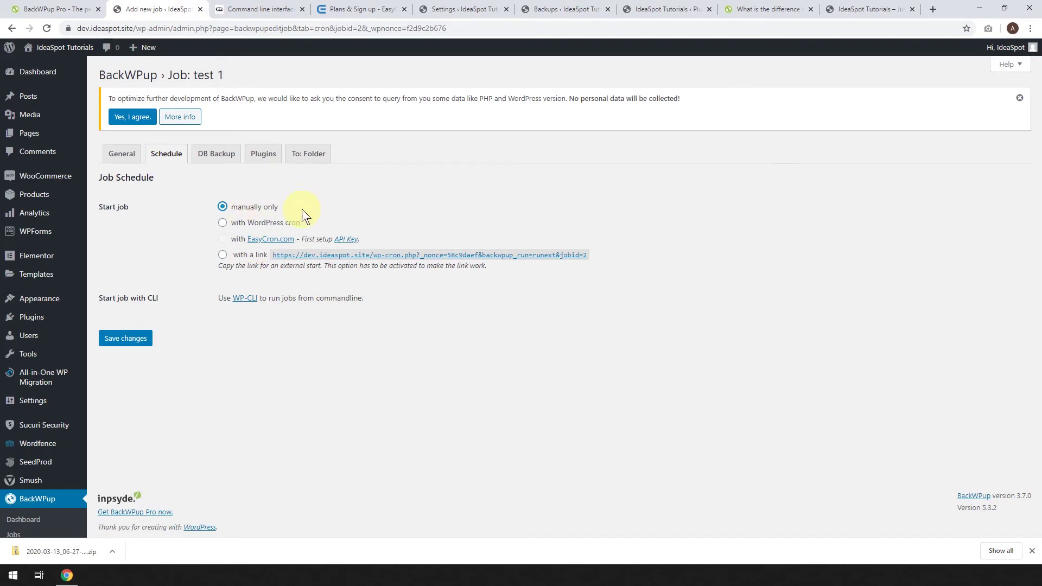
pyautogui.click(222, 207)
pyautogui.click(136, 340)
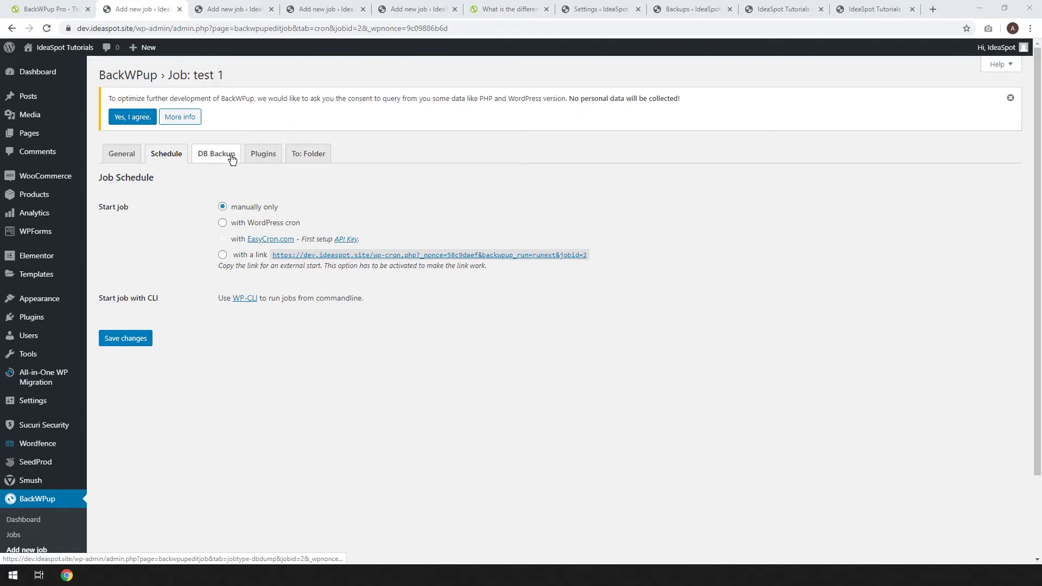
# Scroll through test 1's DB Backup tables, then view its Plugins list settings (.txt file)
pyautogui.click(221, 9)
pyautogui.scroll(-4, 475, 251)
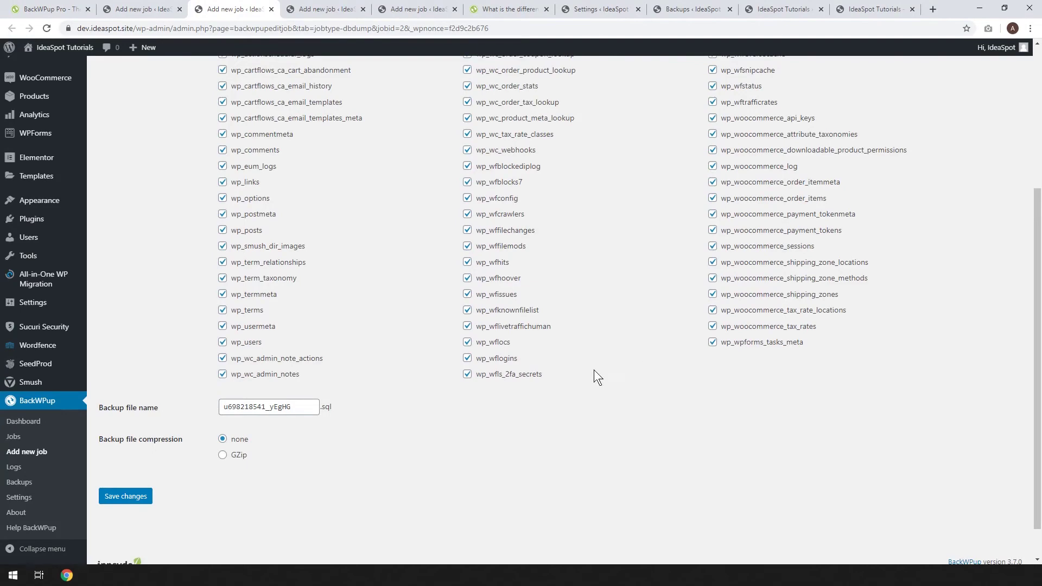
pyautogui.scroll(4, 419, 405)
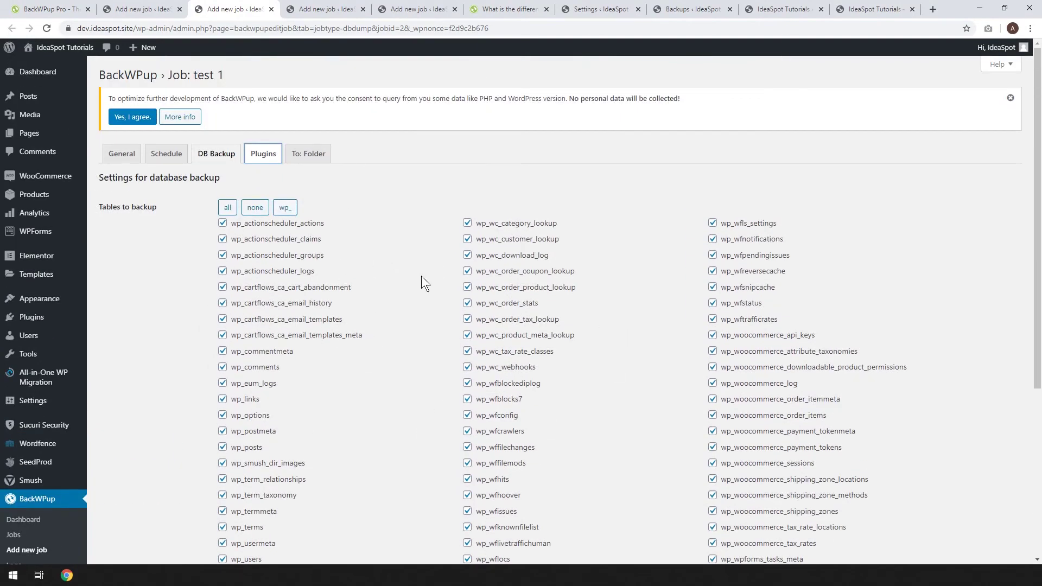
pyautogui.scroll(-4, 421, 276)
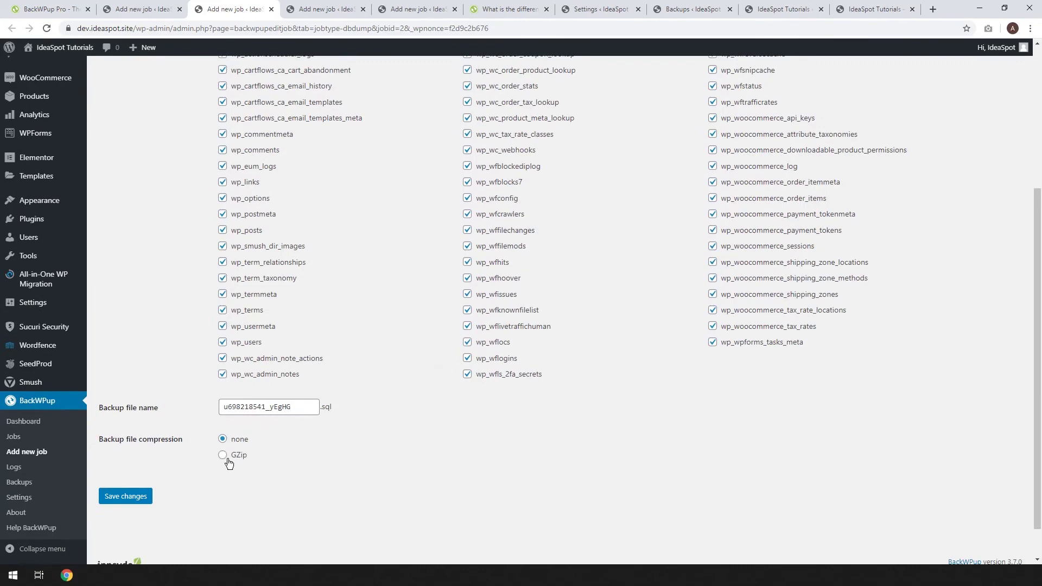
pyautogui.scroll(4, 338, 468)
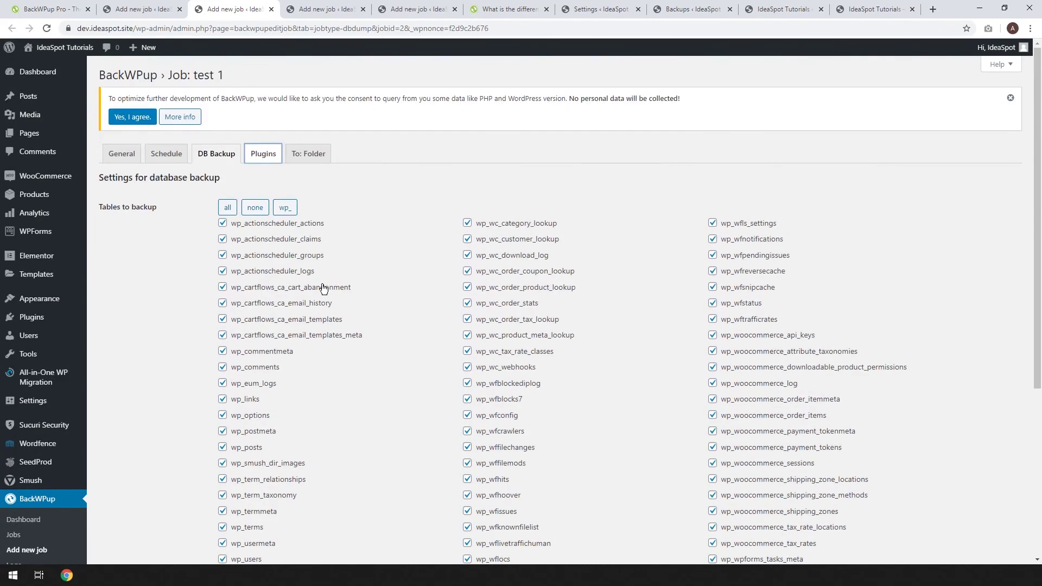
pyautogui.click(321, 8)
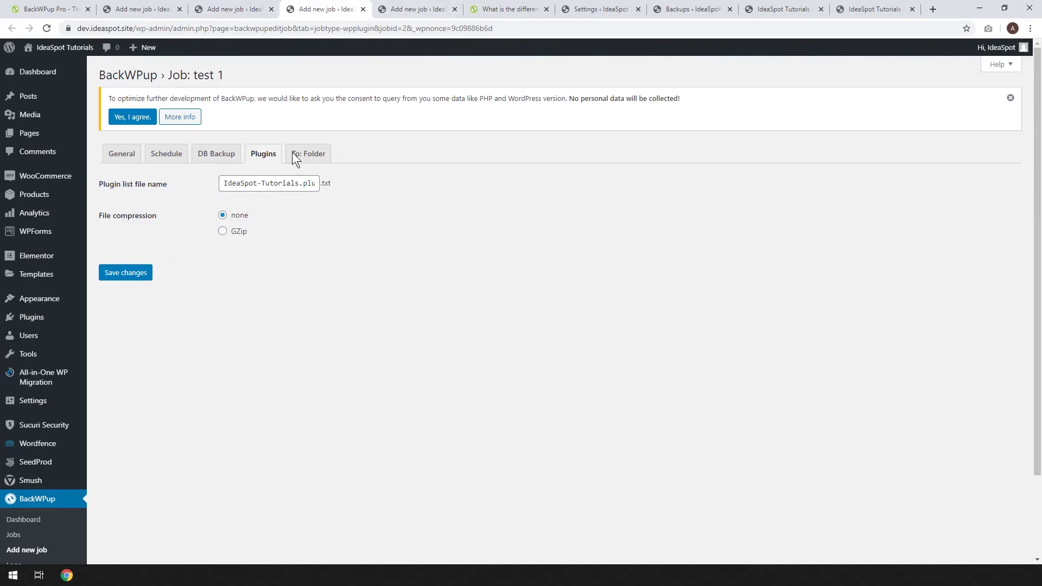
# Set the folder's File Deletion to keep 30 backups, save, and switch to the Free vs Pro page
pyautogui.click(415, 9)
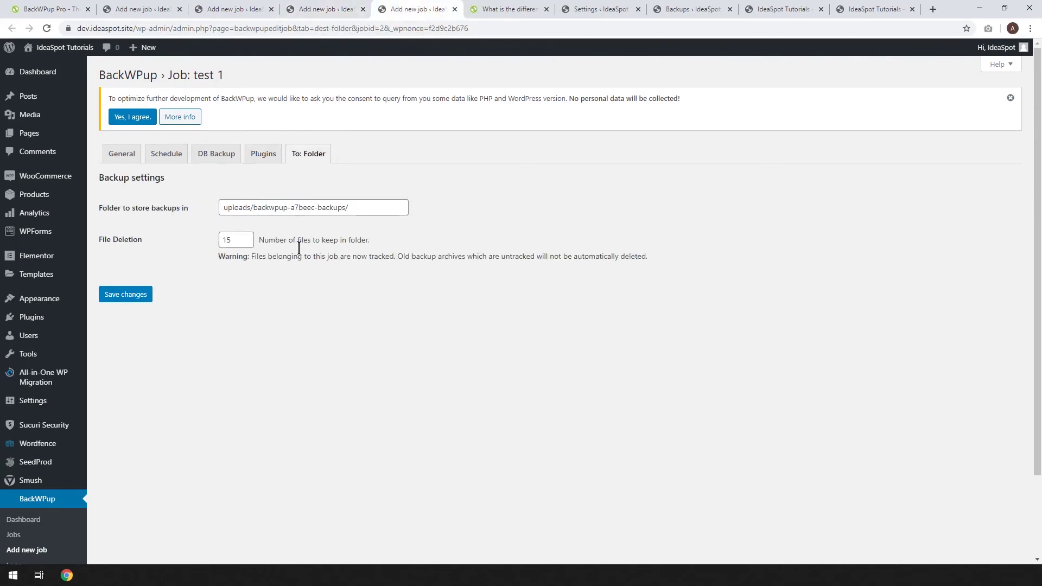
pyautogui.doubleClick(230, 237)
pyautogui.write('30')
pyautogui.click(135, 294)
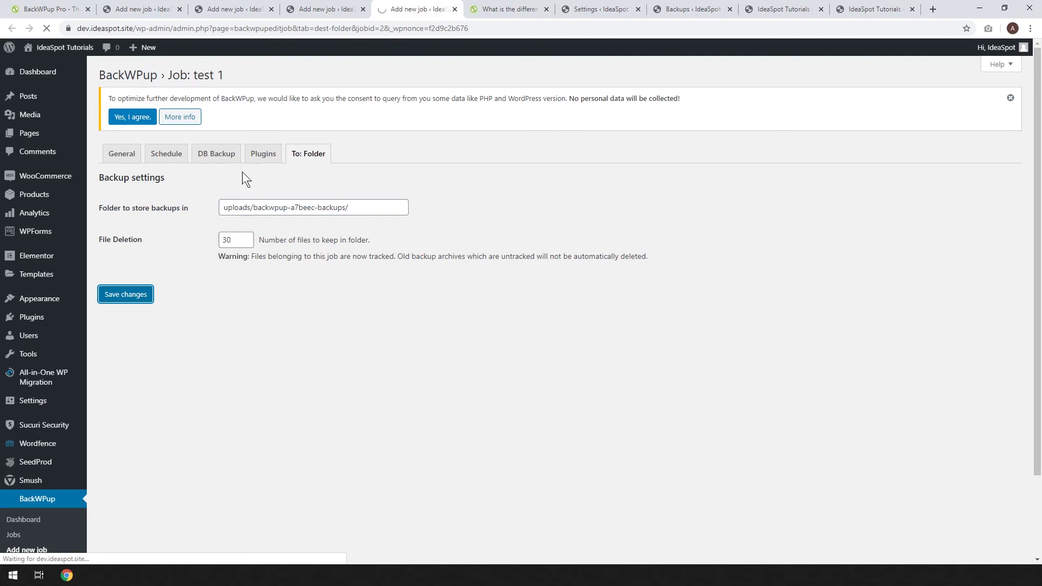
pyautogui.hotkey('ctrl', 'Tab')
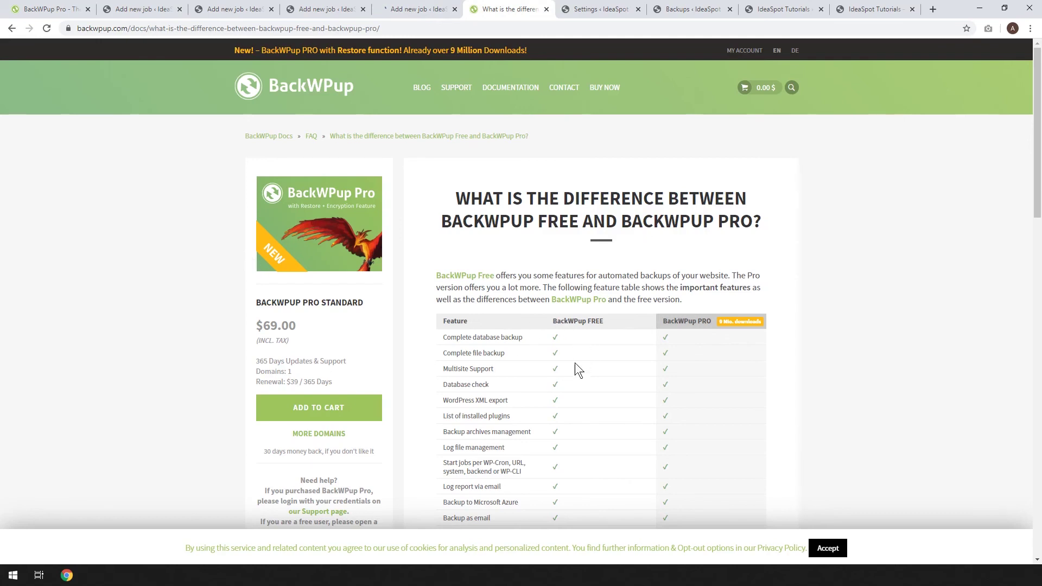
pyautogui.scroll(-1, 588, 395)
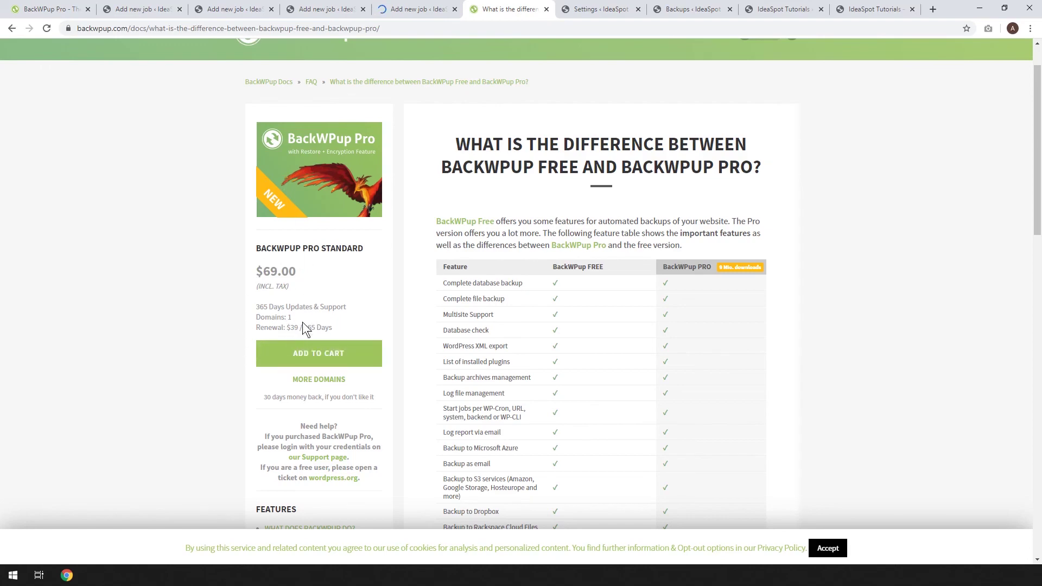
pyautogui.scroll(-6, 591, 340)
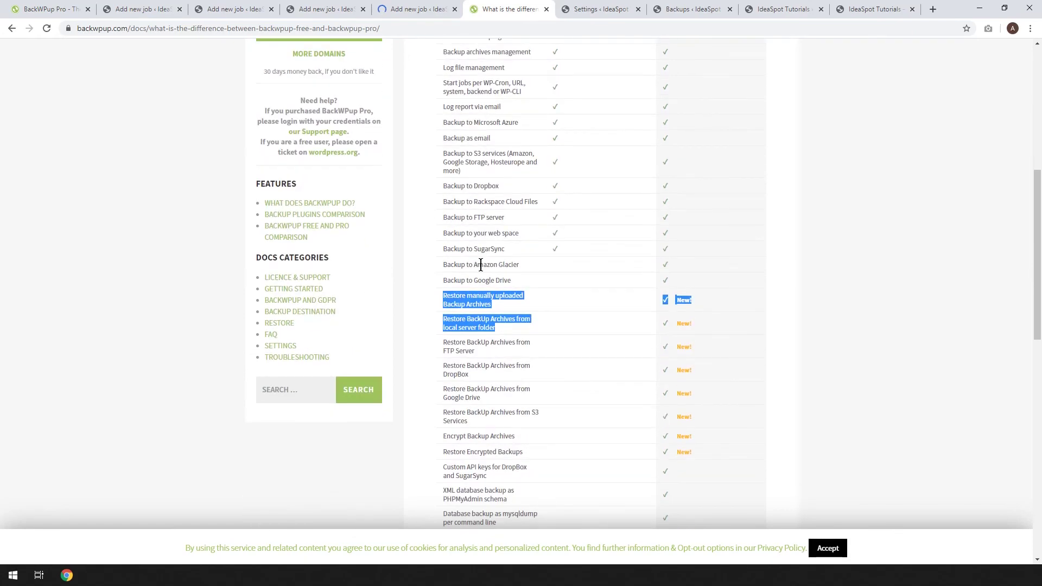
pyautogui.scroll(-3, 481, 265)
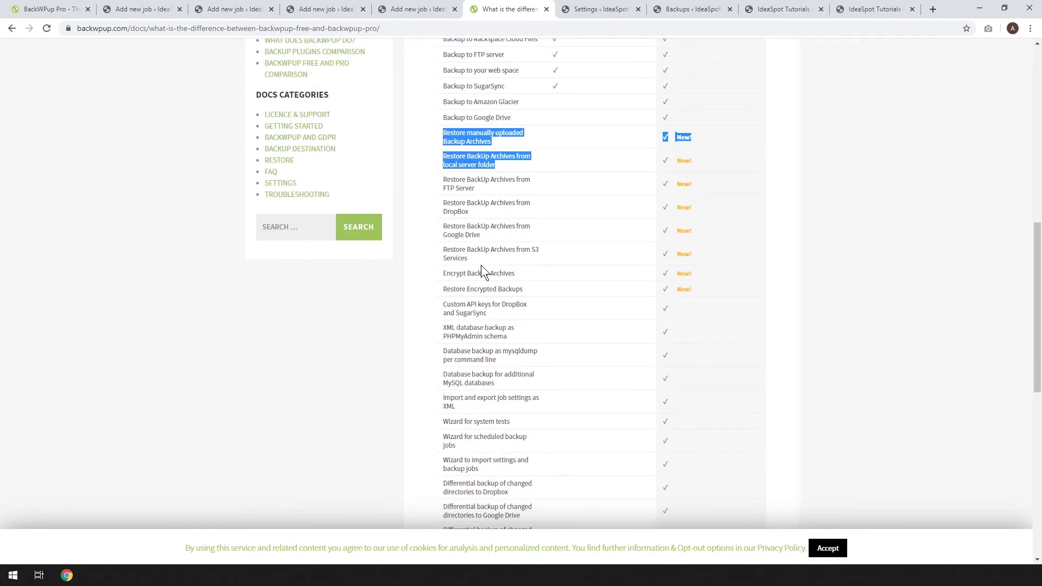
pyautogui.scroll(4, 475, 425)
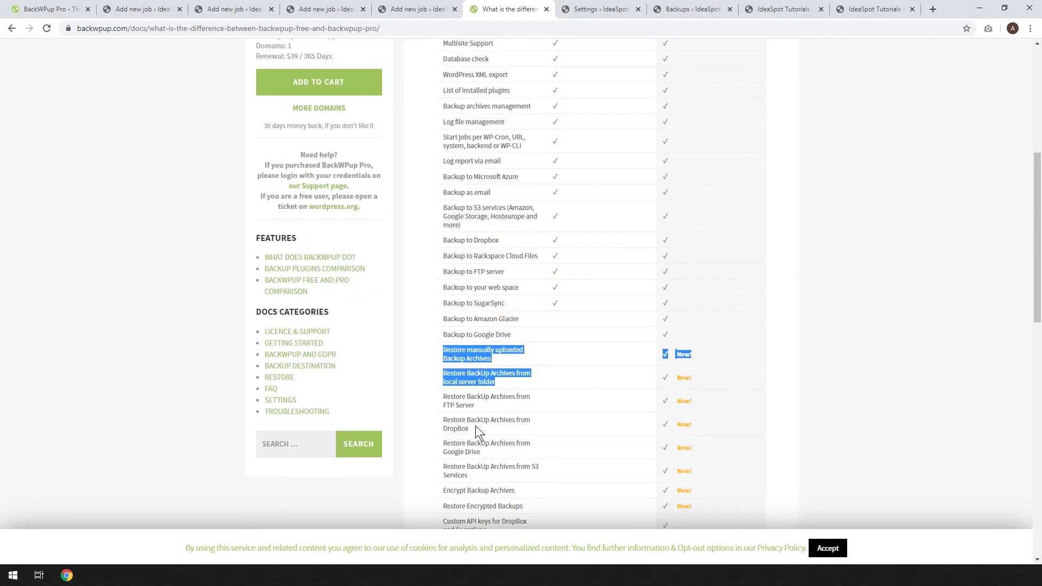
pyautogui.scroll(4, 475, 425)
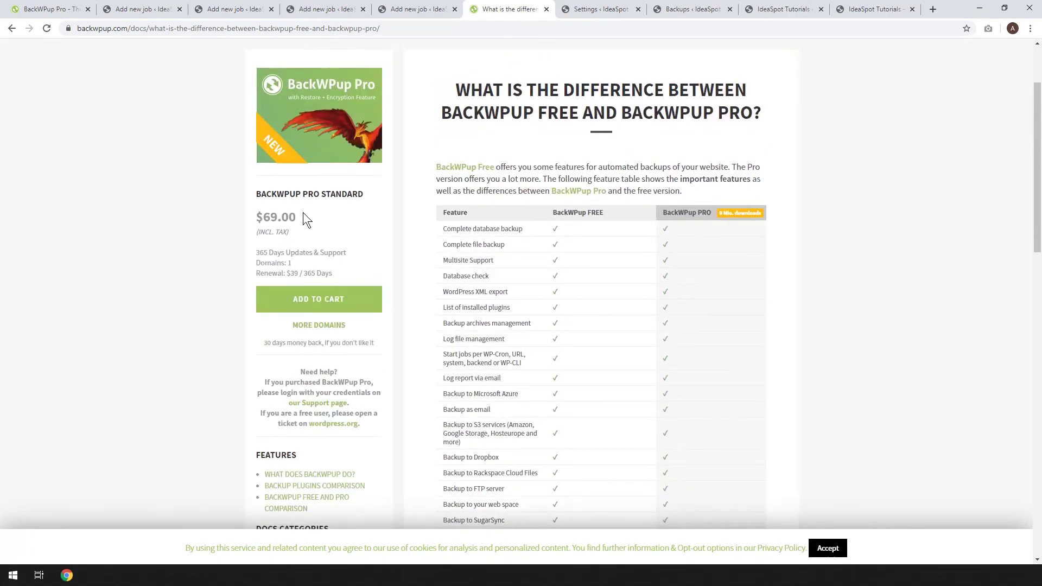
pyautogui.scroll(2, 303, 212)
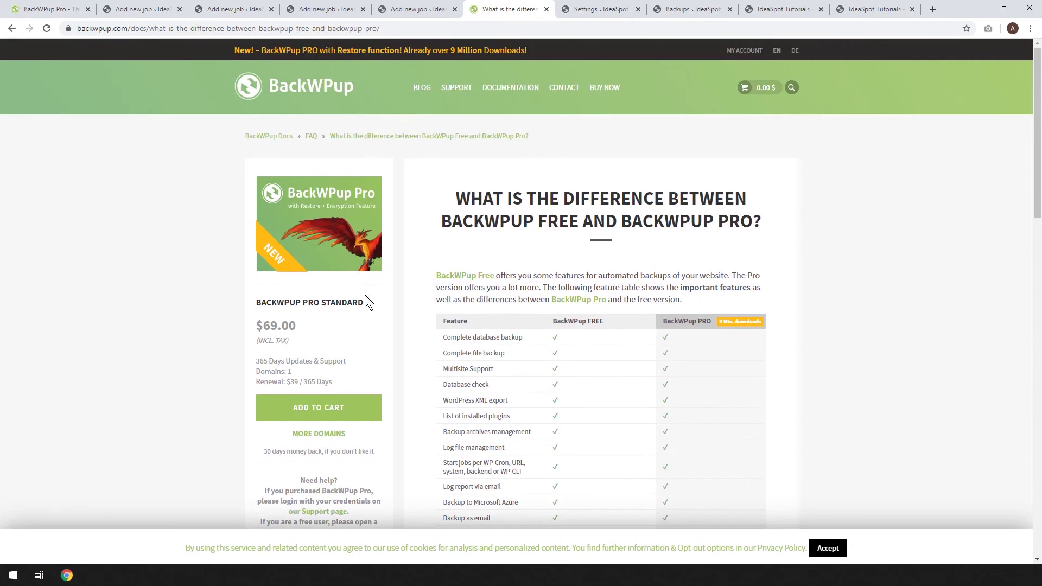